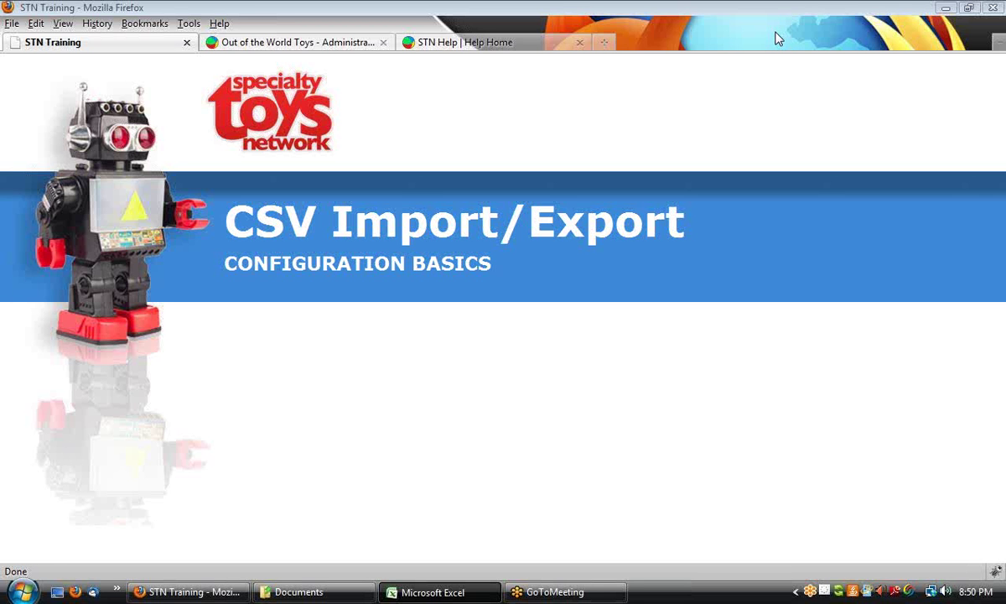
# - Switch Firefox to the 'Out of the World Toys - Administration' Control Panel
pyautogui.click(331, 44)
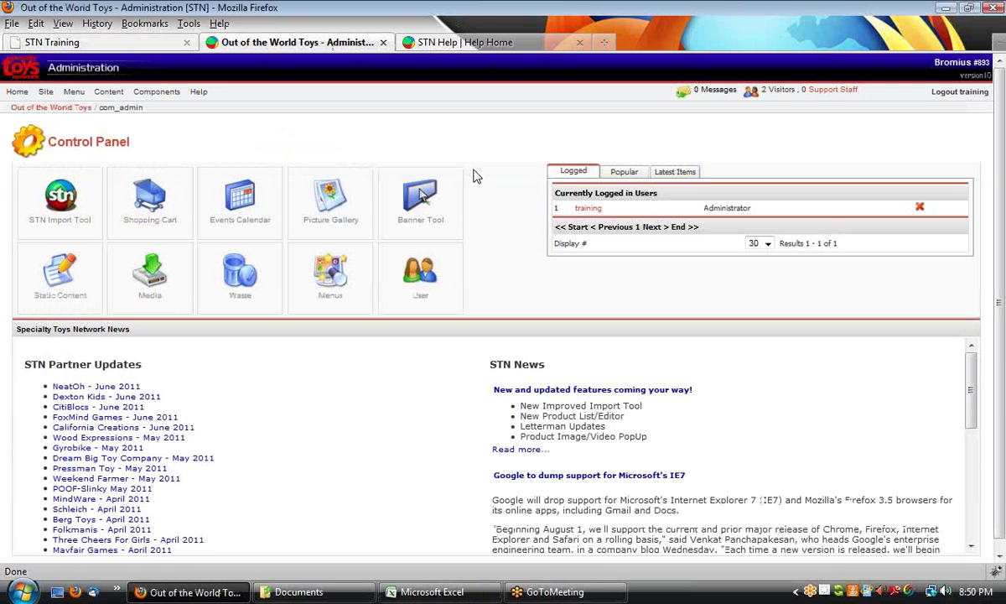
# - Go to Products > CSV Import/Export from the Shopping Cart store manager
pyautogui.click(153, 207)
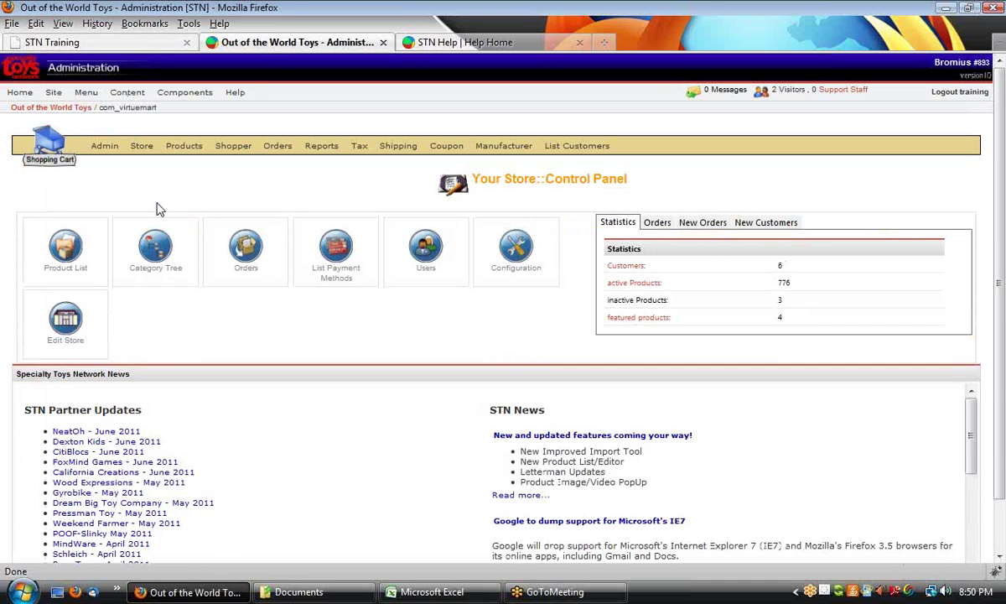
pyautogui.moveTo(184, 147)
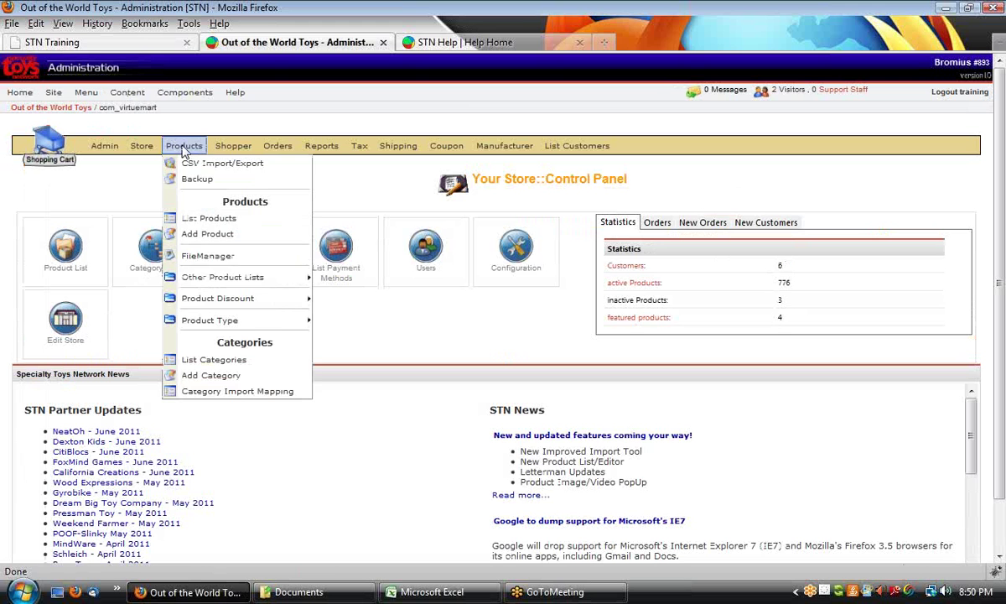
pyautogui.click(192, 165)
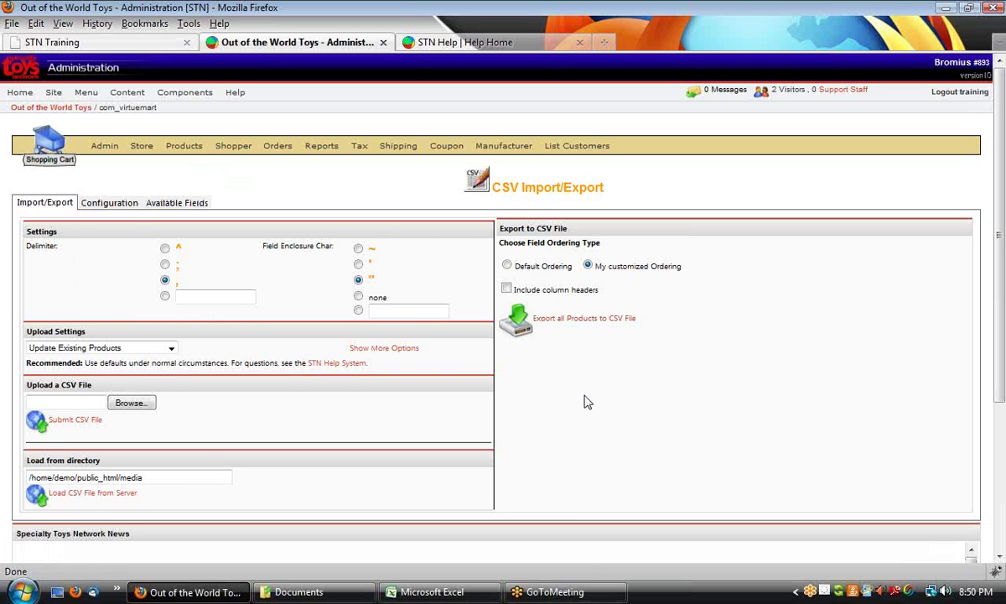
# - Review the Configuration fields, keeping product_name in row 2 and checking orderings 1–5
pyautogui.click(122, 205)
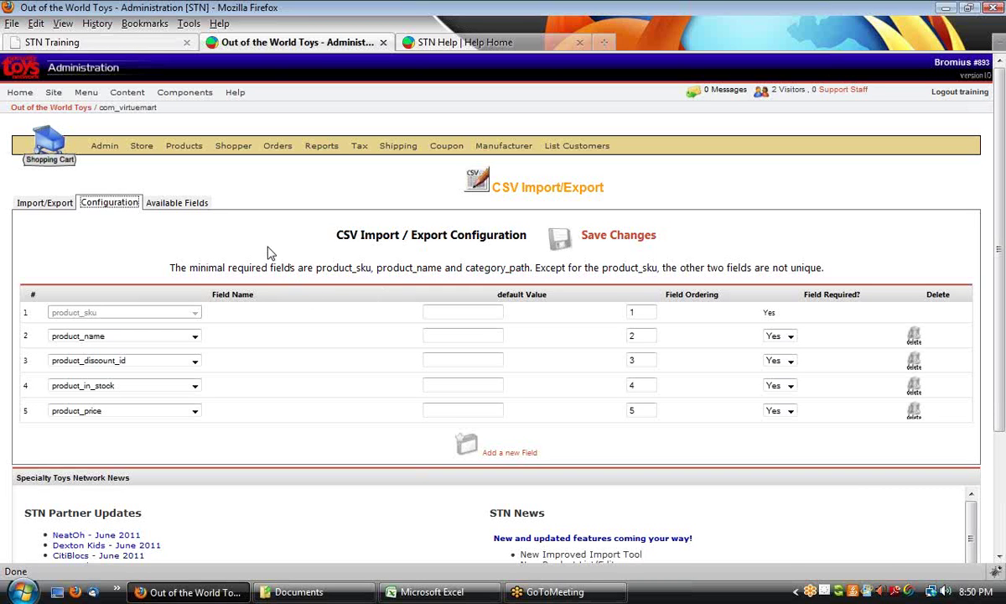
pyautogui.click(195, 336)
pyautogui.moveTo(194, 408); pyautogui.dragTo(200, 443)
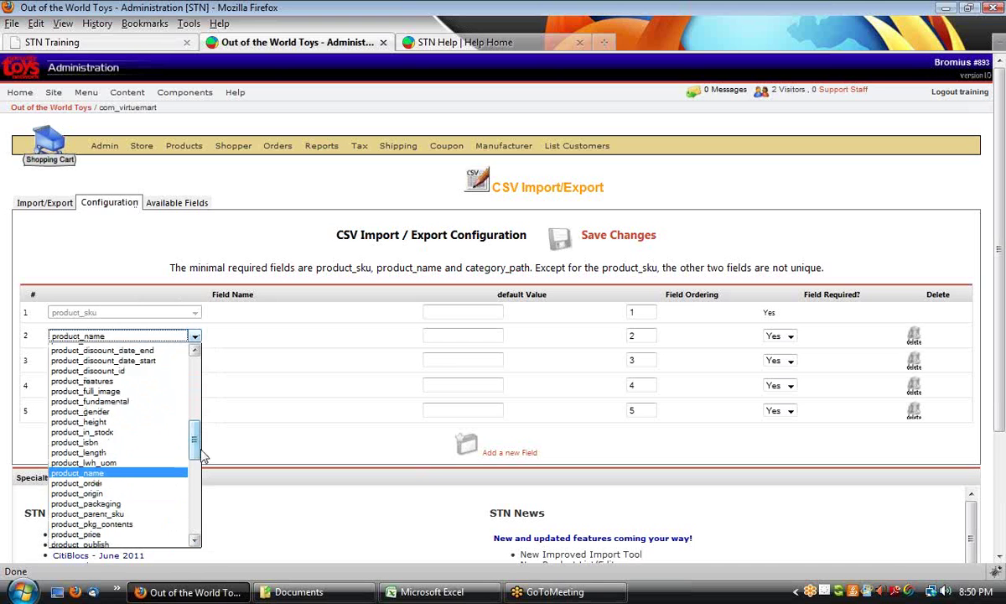
pyautogui.click(101, 474)
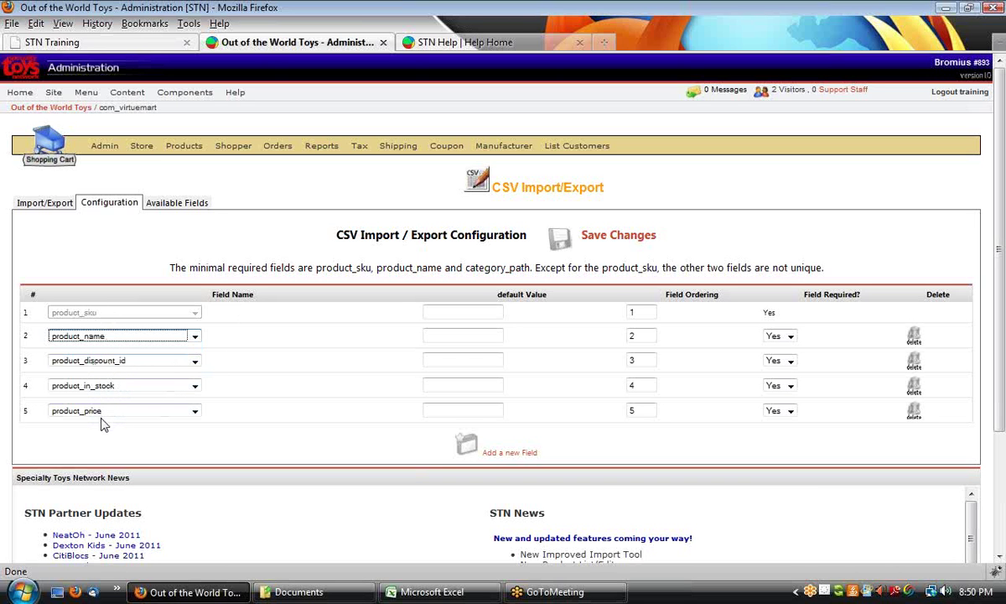
pyautogui.click(642, 312)
pyautogui.click(641, 385)
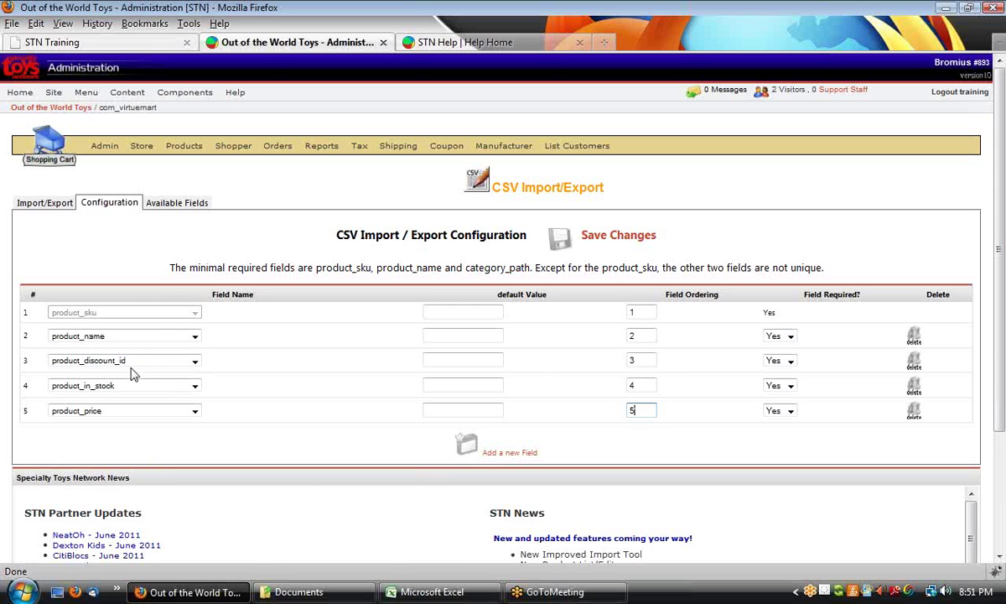
# - Delete product_discount_id, renumber the last two fields' orderings to 3 and 4, and save
pyautogui.click(915, 362)
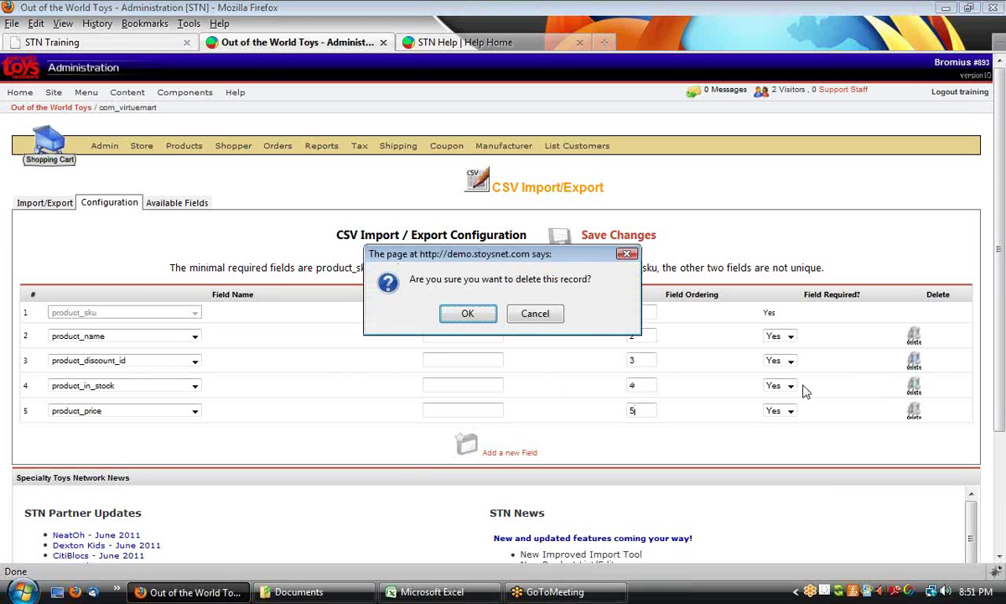
pyautogui.click(468, 314)
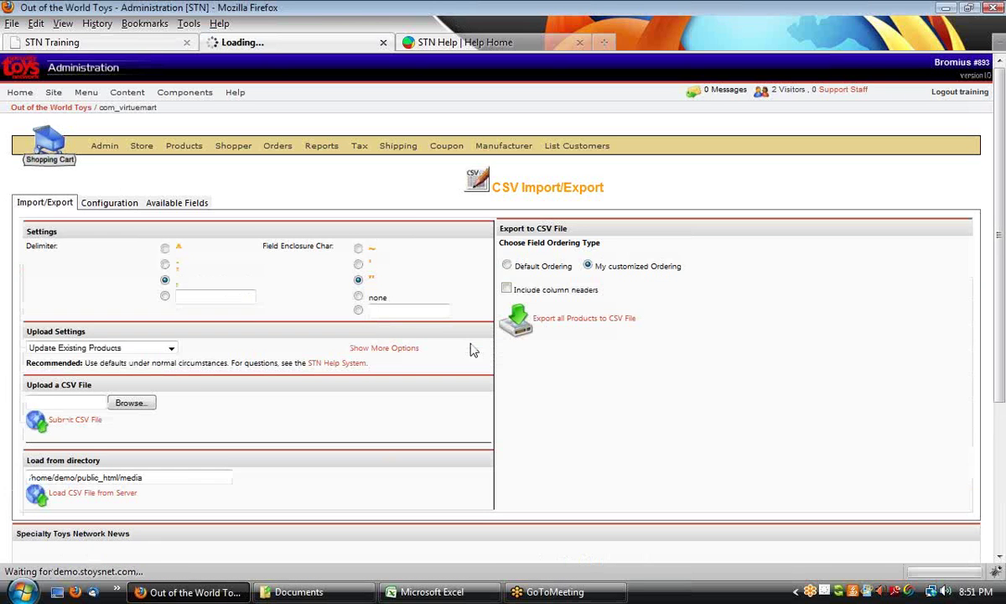
pyautogui.click(111, 204)
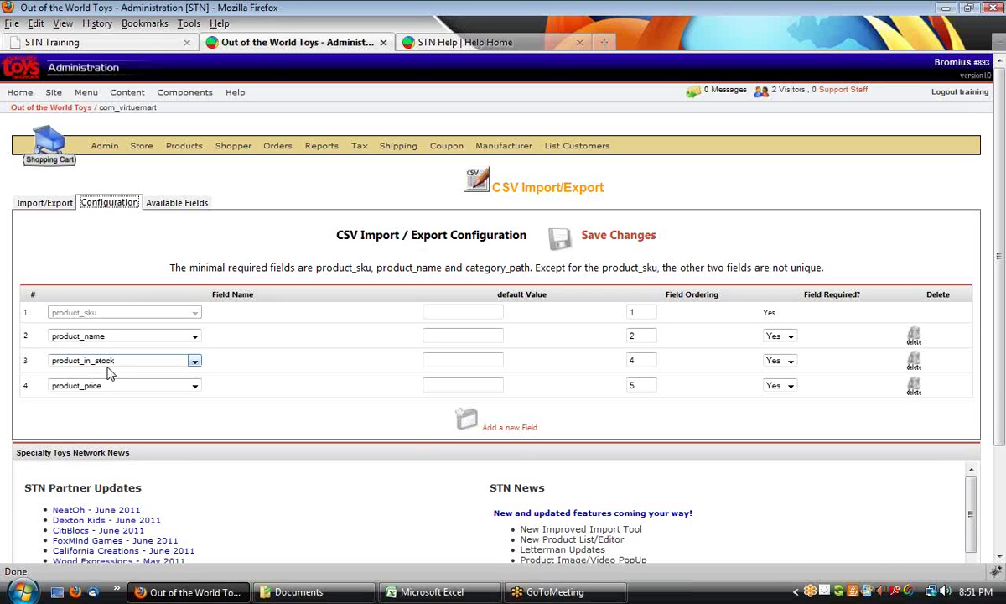
pyautogui.moveTo(649, 359); pyautogui.dragTo(612, 360)
pyautogui.write('3')
pyautogui.doubleClick(637, 385)
pyautogui.write('4')
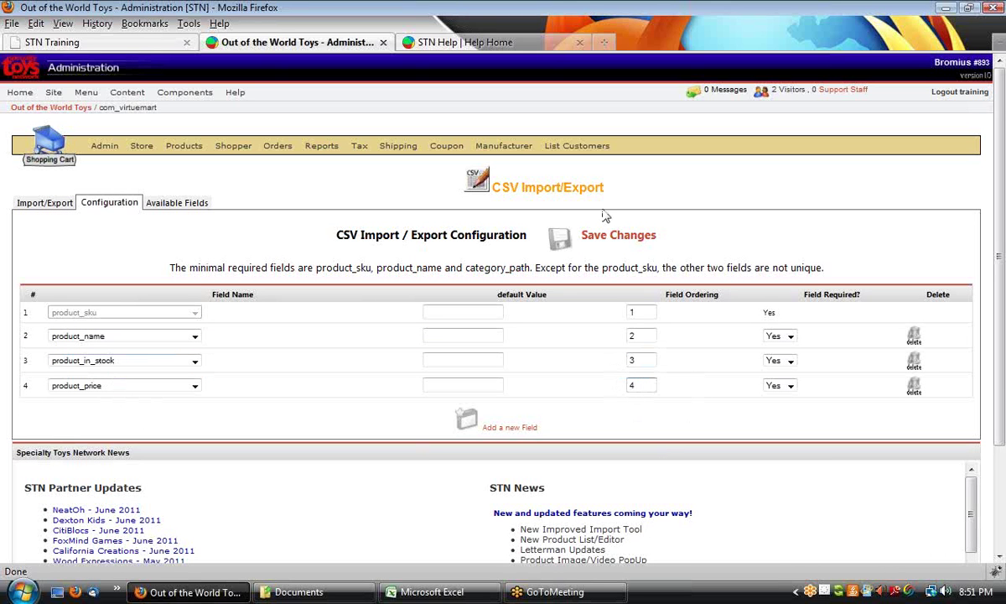
pyautogui.click(609, 237)
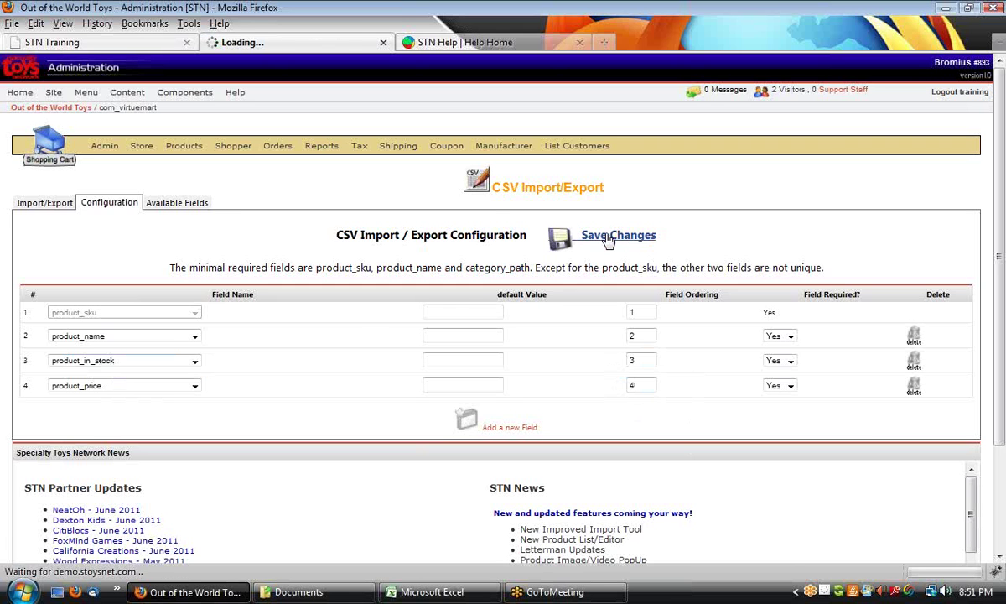
# - Keep 'My customized Ordering' and turn on 'Include column headers' for the export
pyautogui.click(109, 204)
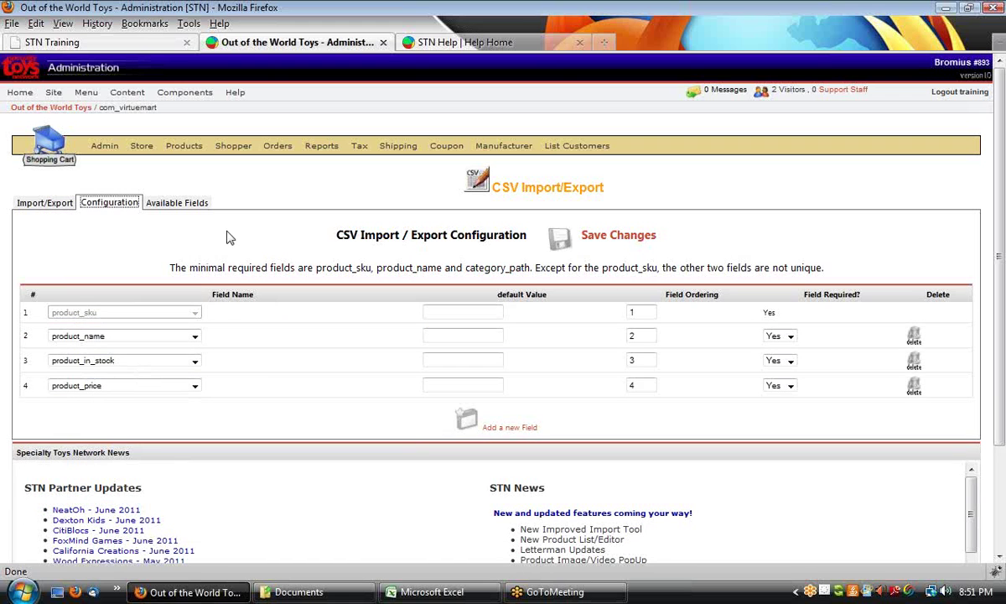
pyautogui.click(45, 204)
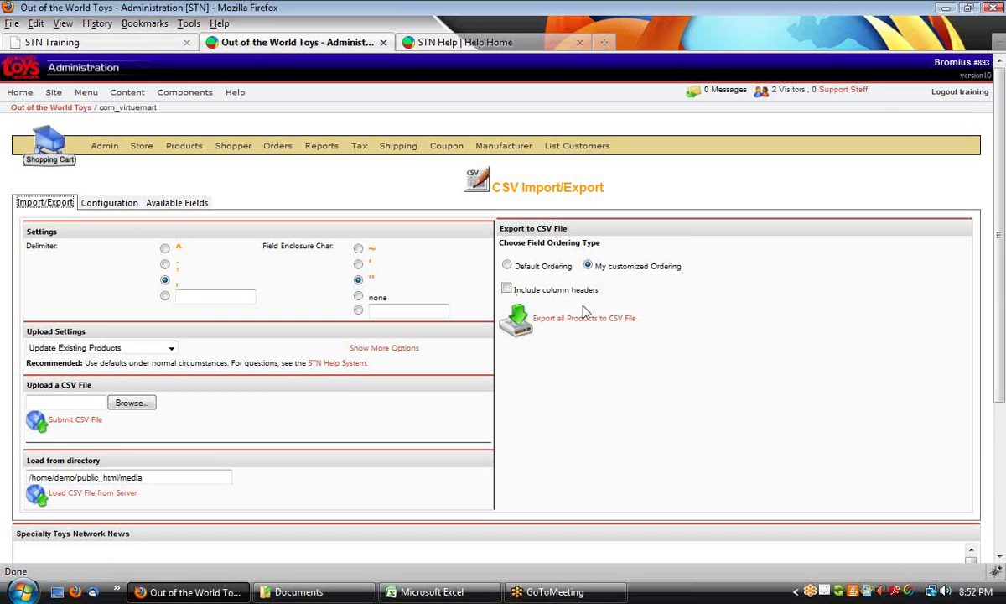
pyautogui.moveTo(690, 268); pyautogui.dragTo(593, 276)
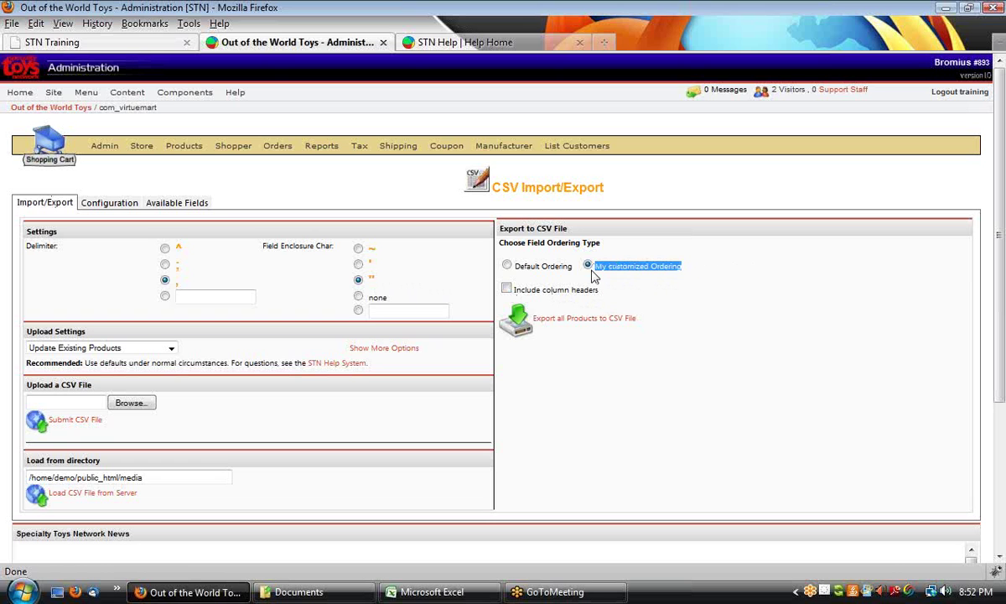
pyautogui.click(579, 236)
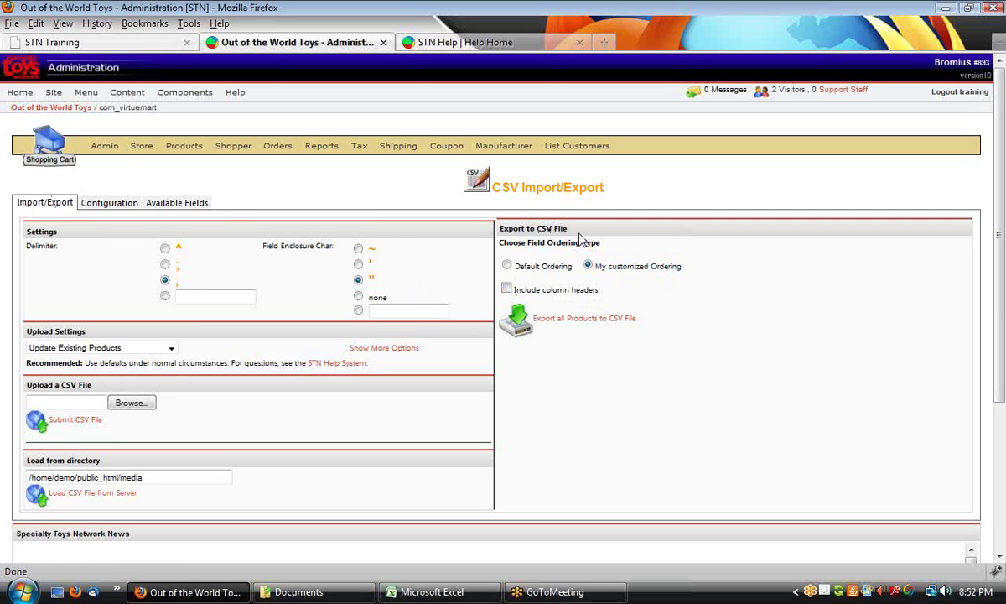
pyautogui.tripleClick(501, 225)
pyautogui.moveTo(684, 267); pyautogui.dragTo(622, 276)
pyautogui.click(107, 203)
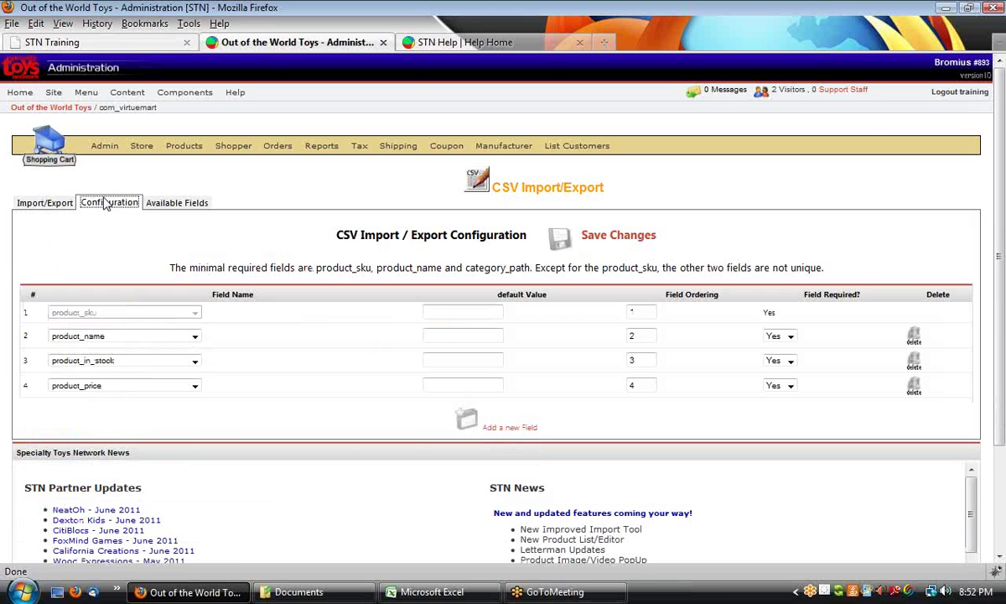
pyautogui.click(48, 202)
pyautogui.click(665, 342)
pyautogui.click(517, 291)
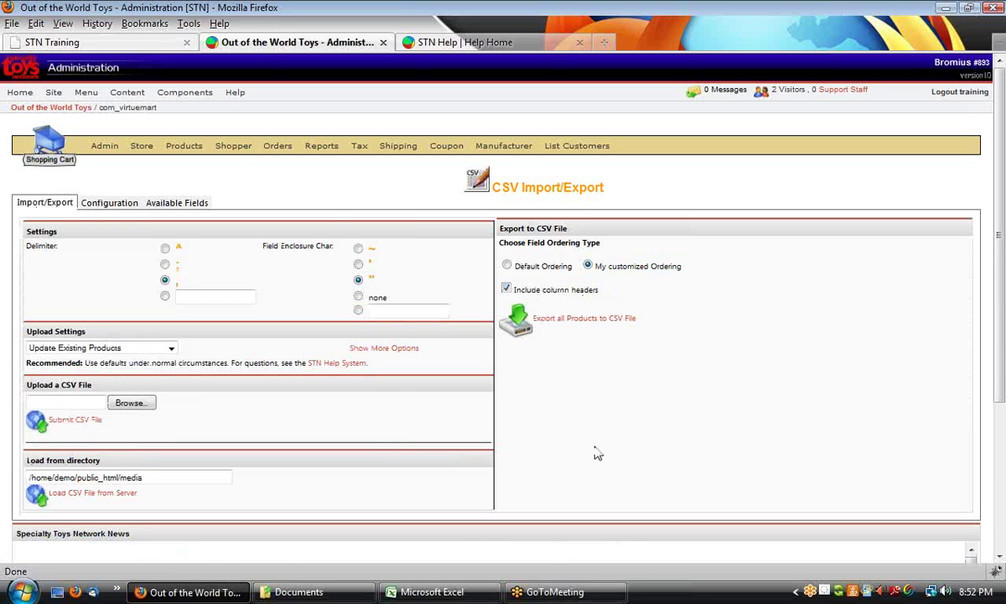
pyautogui.click(111, 203)
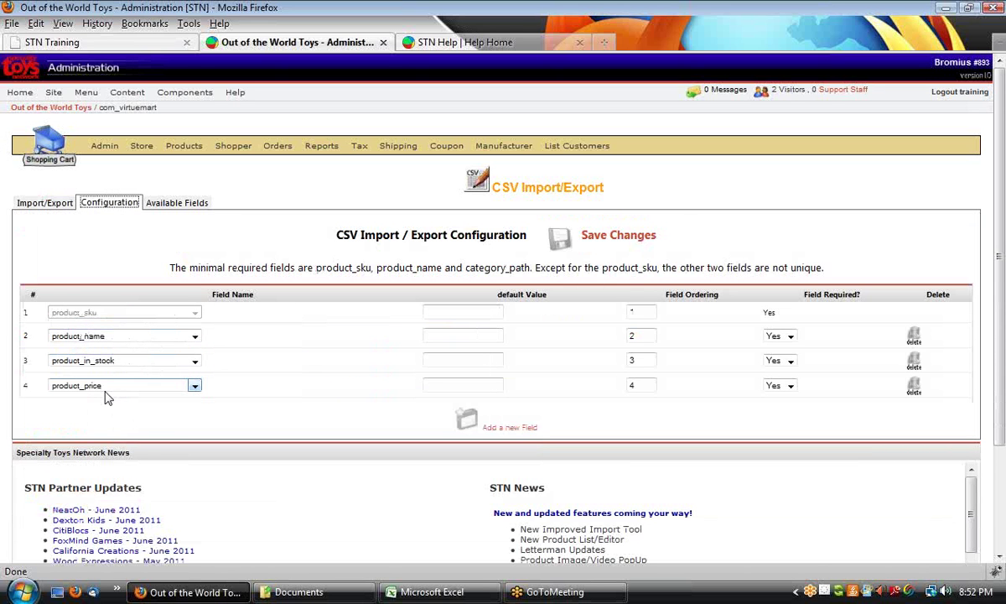
pyautogui.click(46, 203)
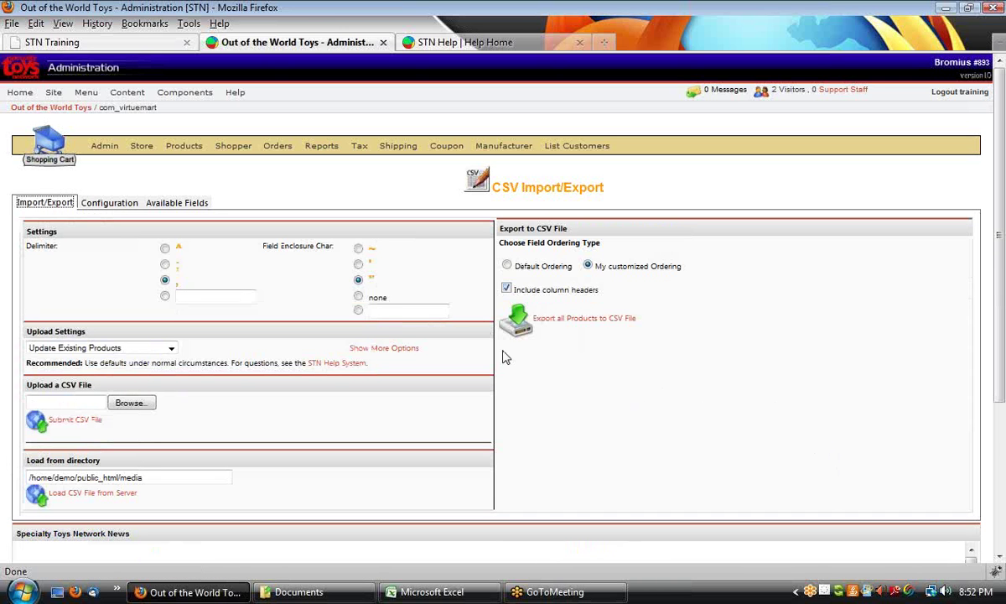
# - Export all products to CSV_Export_15-06-2011_20.52.csv and open it in Microsoft Office Excel
pyautogui.click(575, 325)
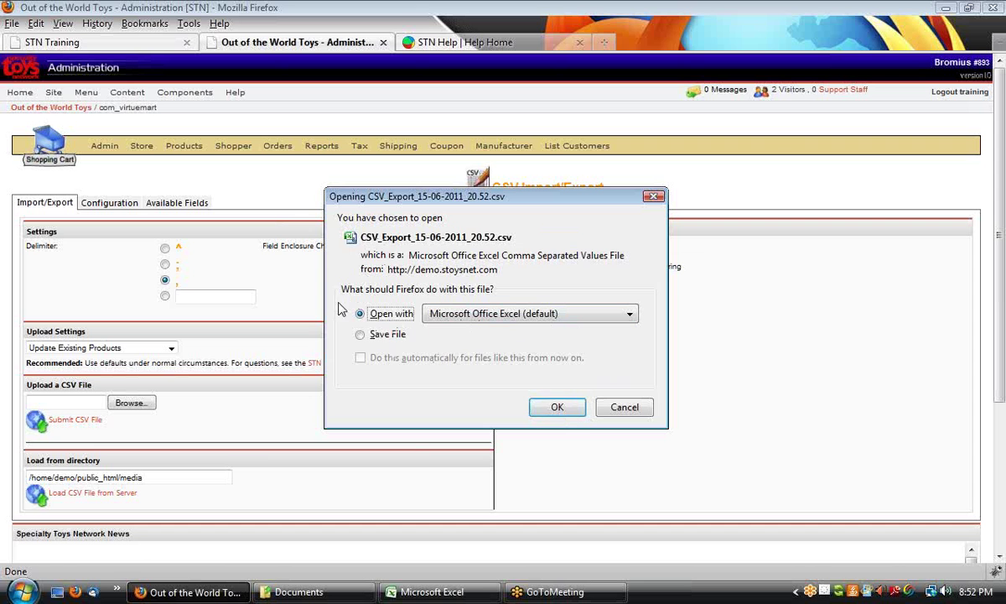
pyautogui.click(554, 409)
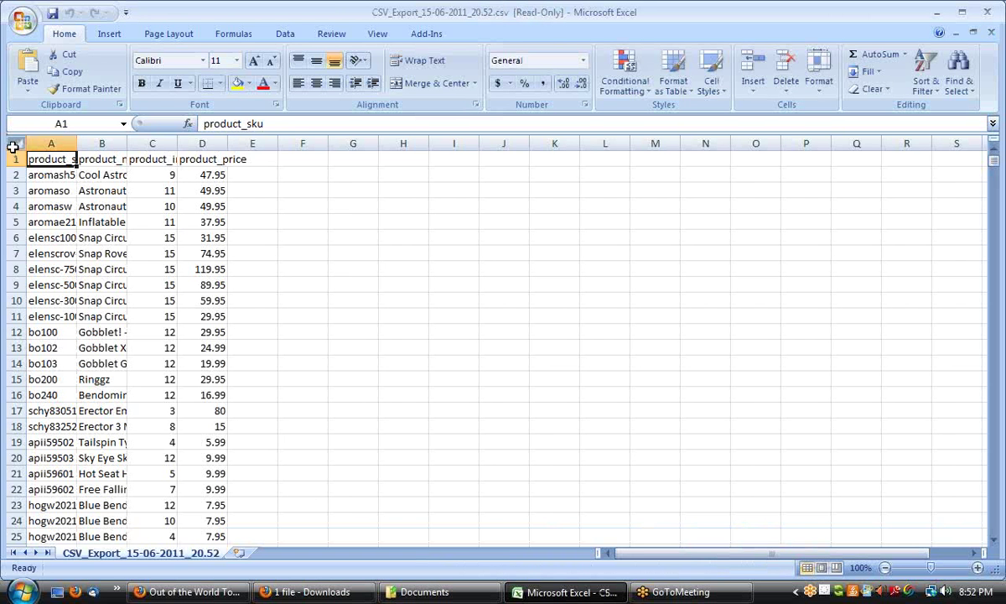
# - Autofit all columns of the exported sheet and make the header row bold
pyautogui.click(14, 148)
pyautogui.doubleClick(76, 142)
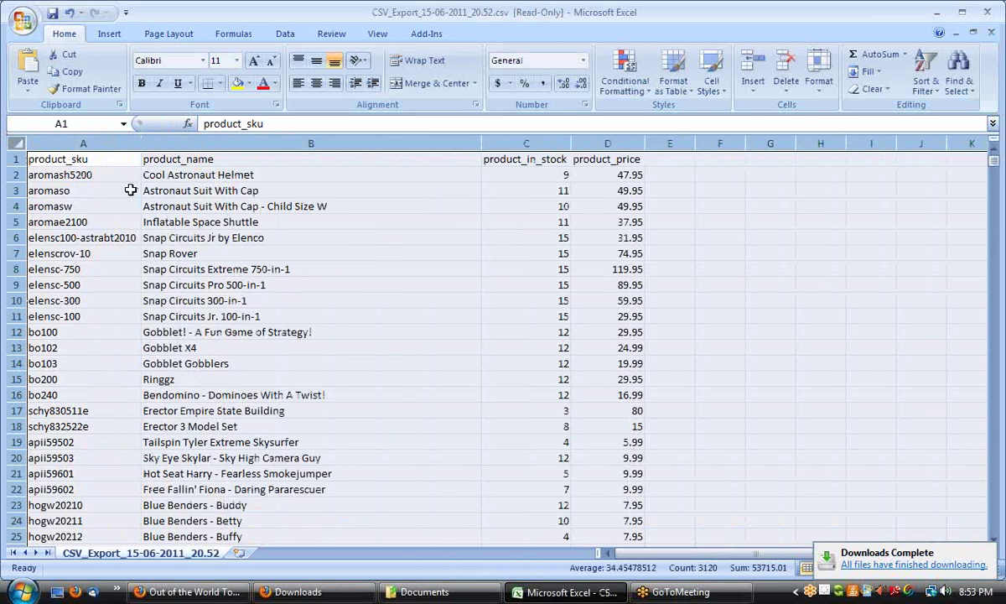
pyautogui.click(15, 159)
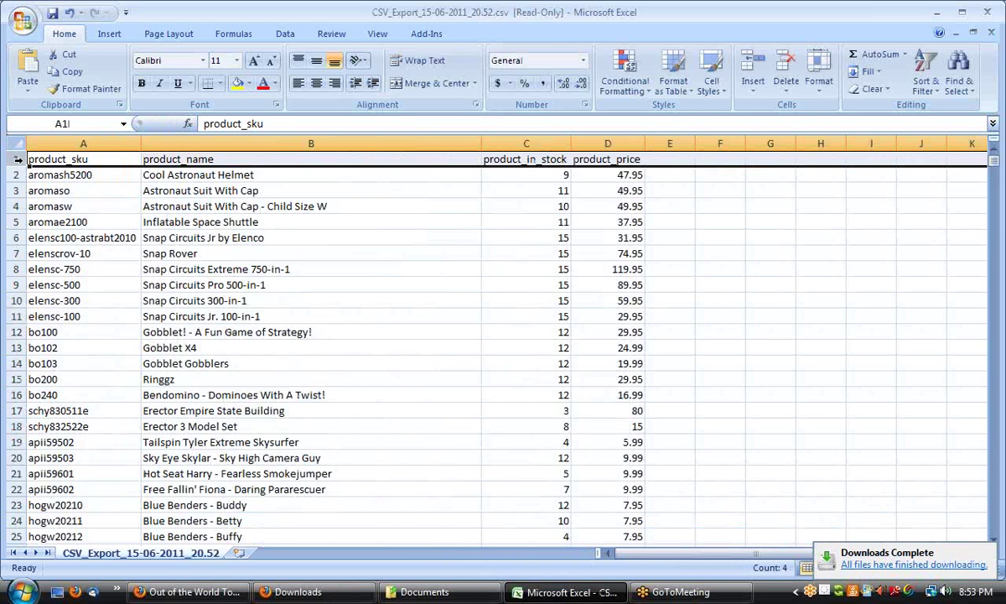
pyautogui.hotkey('ctrl', 'b')
pyautogui.click(457, 331)
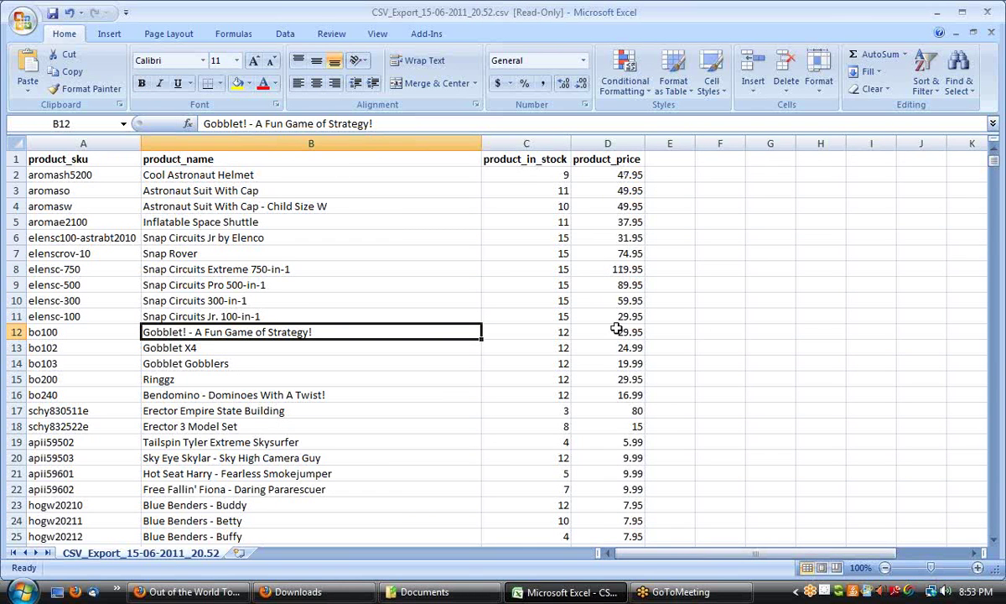
# - Add manufacturer_name as a new CSV field with ordering 5 and save the configuration
pyautogui.click(191, 592)
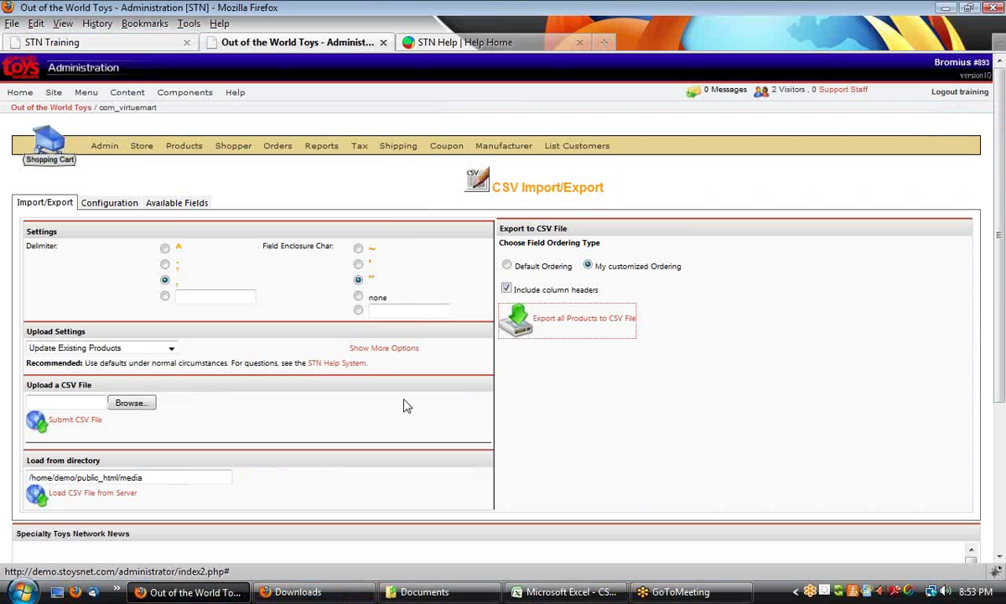
pyautogui.click(124, 289)
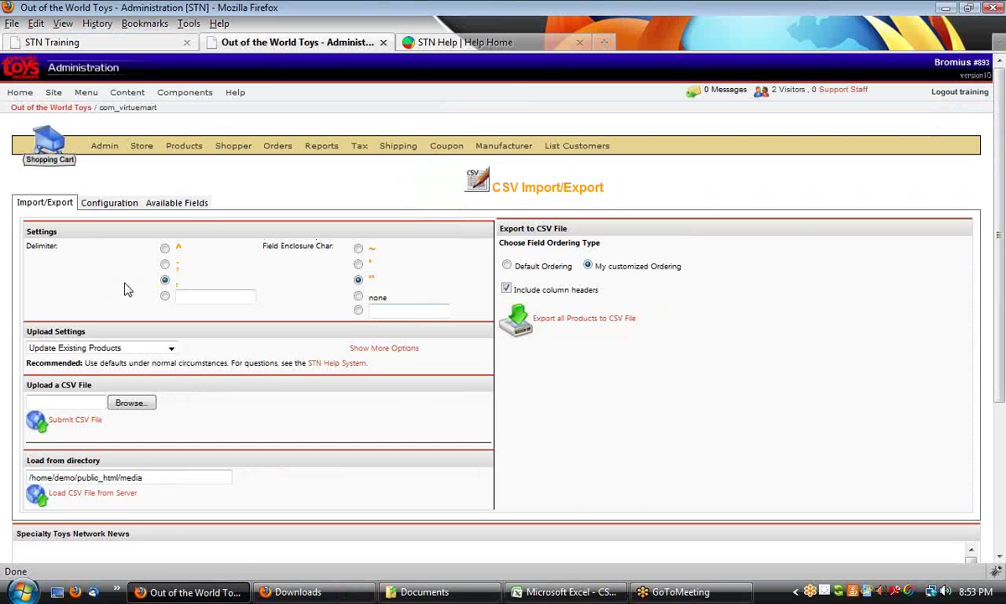
pyautogui.click(111, 202)
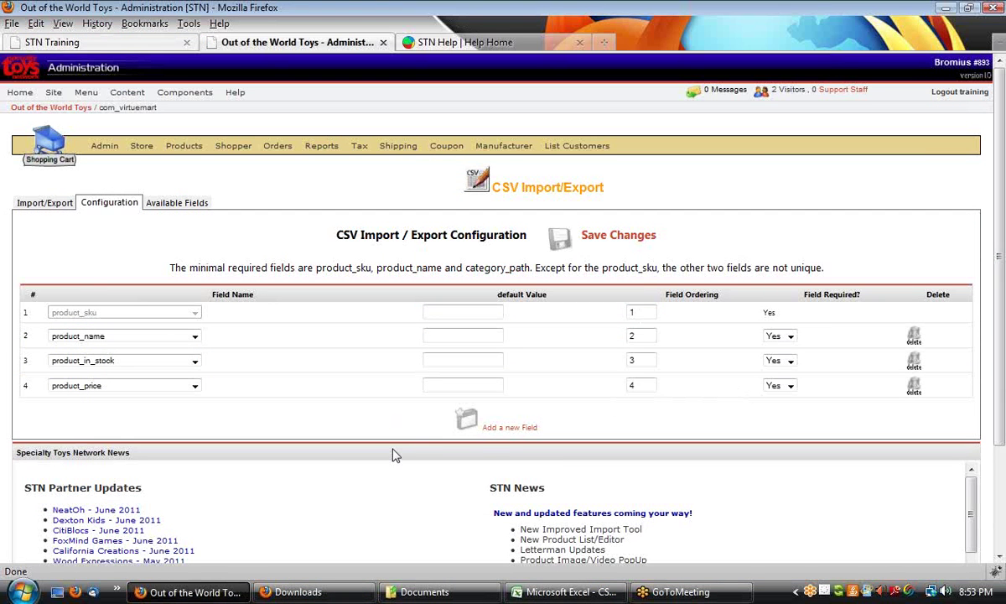
pyautogui.click(506, 429)
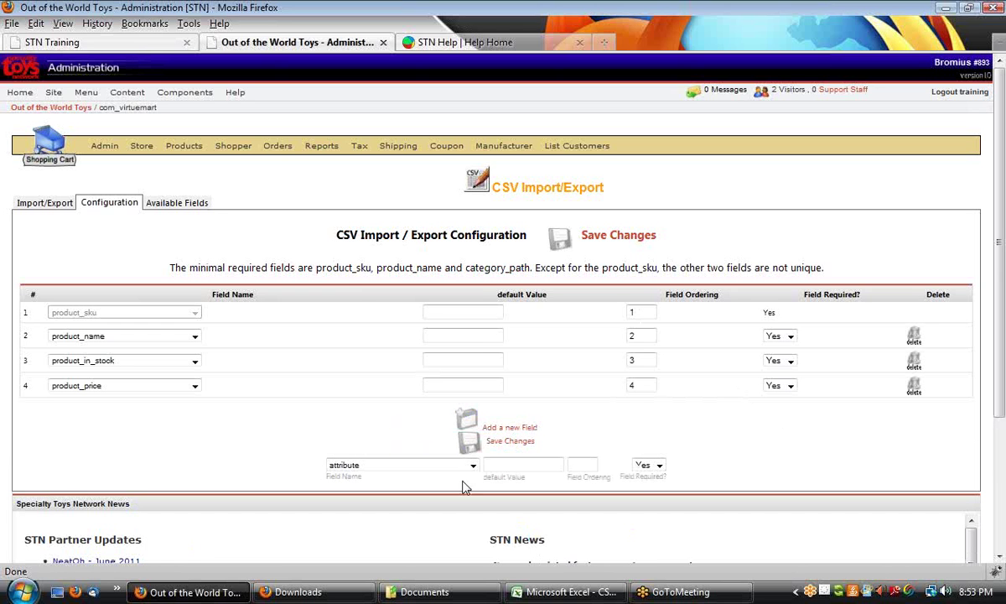
pyautogui.click(473, 465)
pyautogui.scroll(-2, 474, 309)
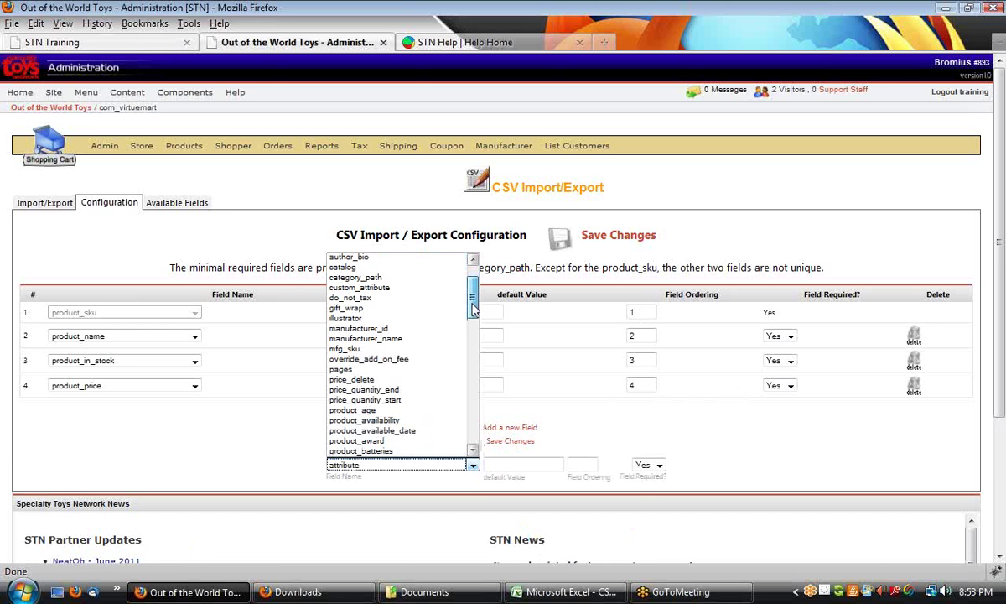
pyautogui.click(400, 343)
pyautogui.click(584, 465)
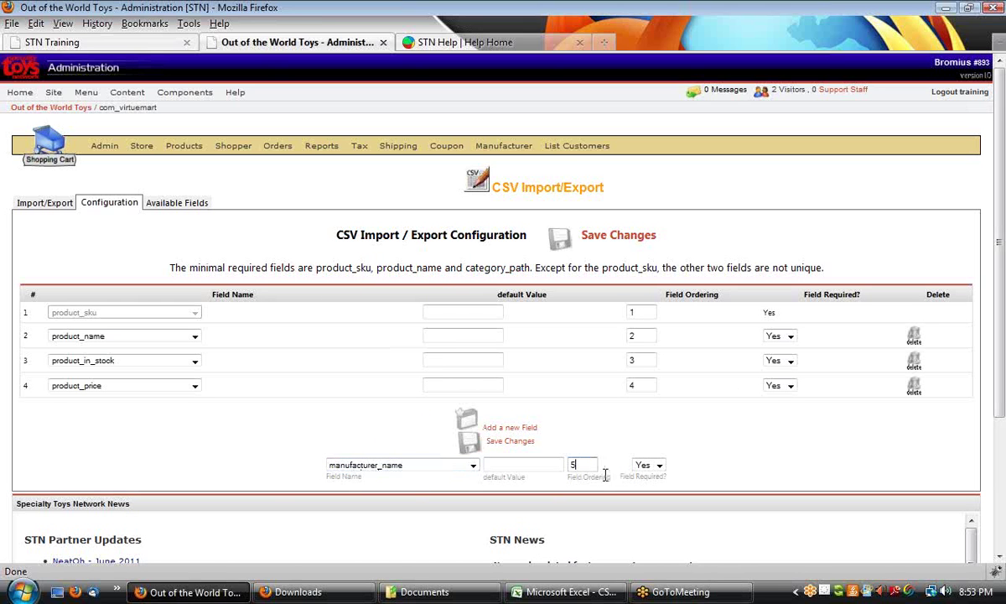
pyautogui.click(510, 442)
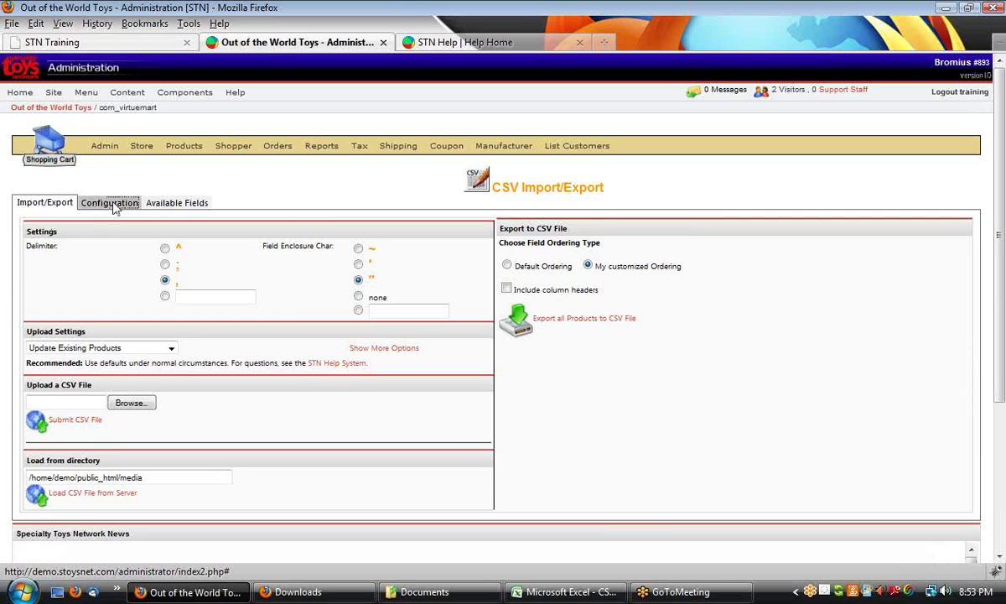
pyautogui.click(112, 205)
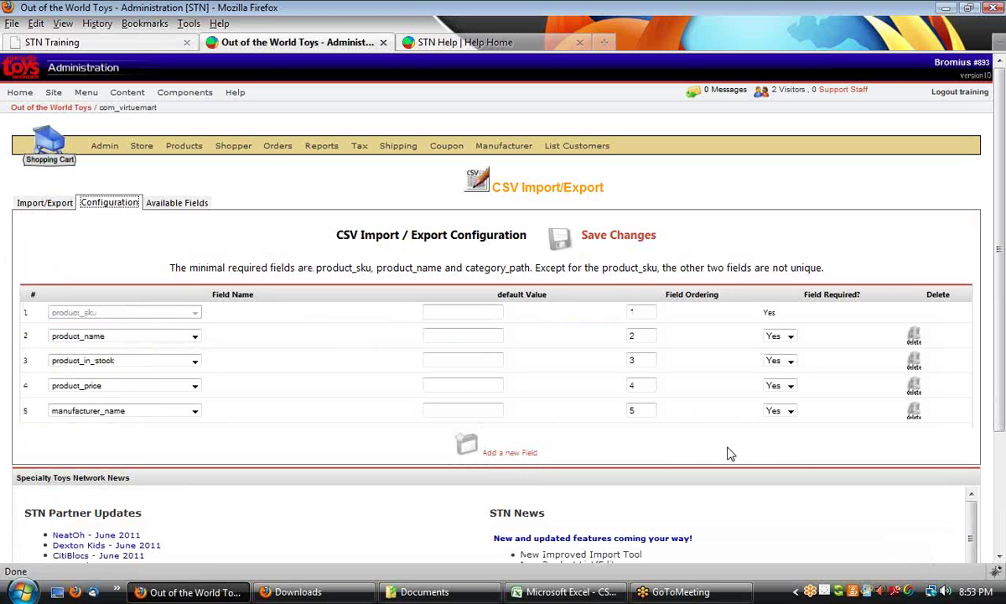
pyautogui.moveTo(953, 593)
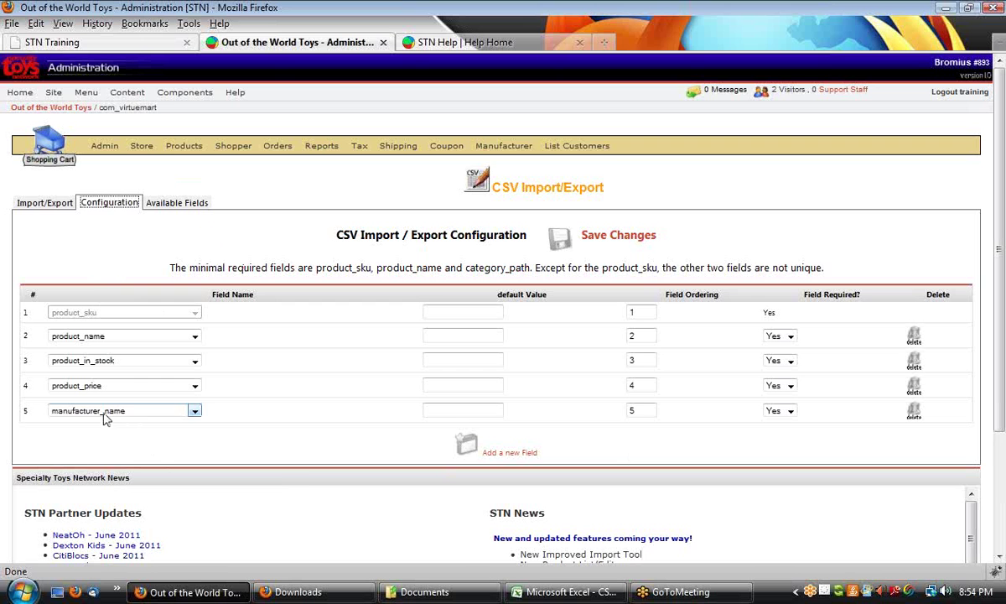
pyautogui.click(49, 207)
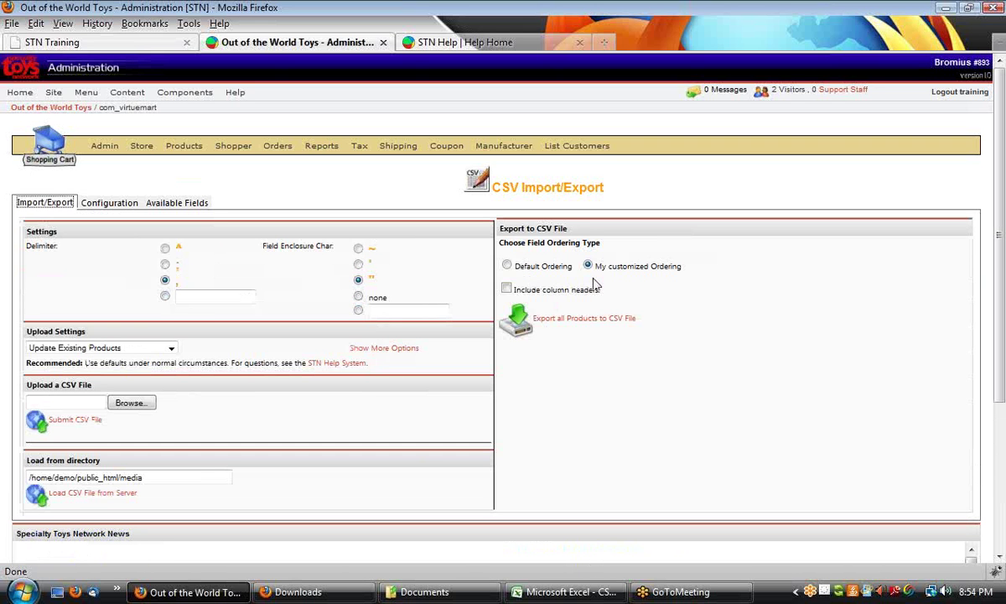
# - Tick 'Include column headers', export all products again, and open the file in Excel
pyautogui.click(507, 289)
pyautogui.click(582, 323)
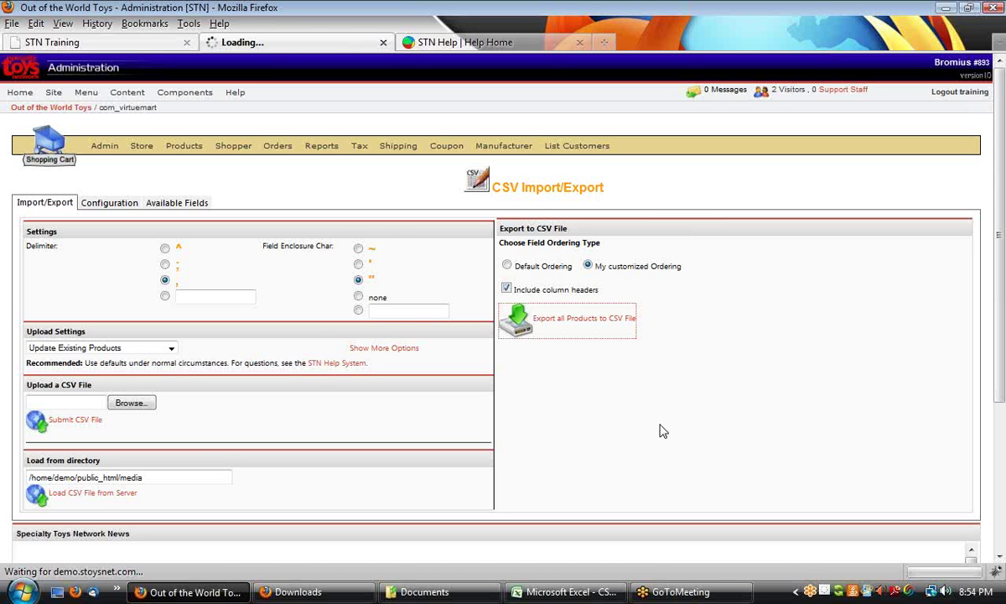
pyautogui.click(559, 406)
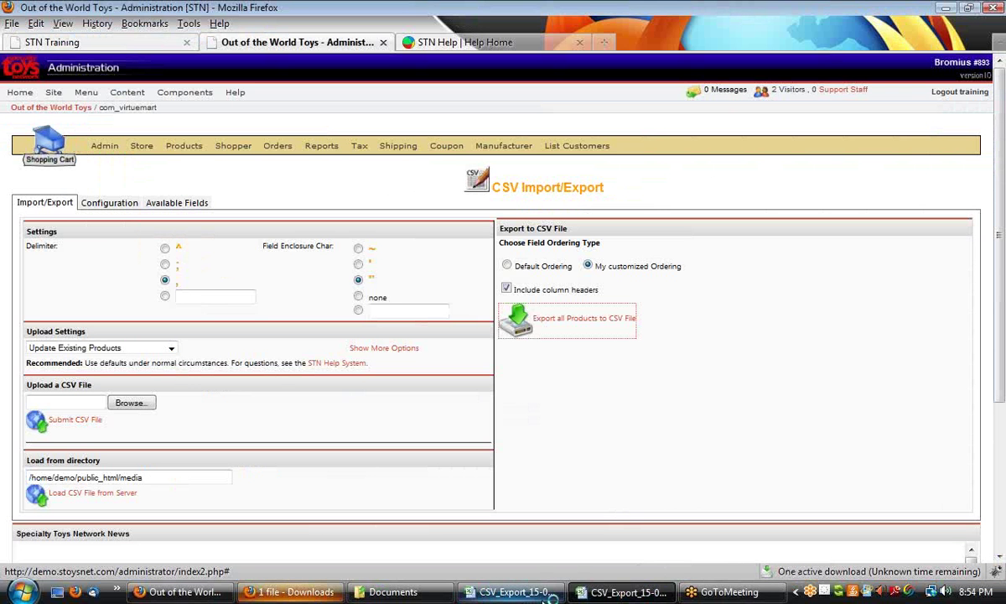
# - Show CSV_Export_15-06-2011_20.54.csv, autofit its five columns, and select the manufacturer_name header in E1
pyautogui.click(602, 595)
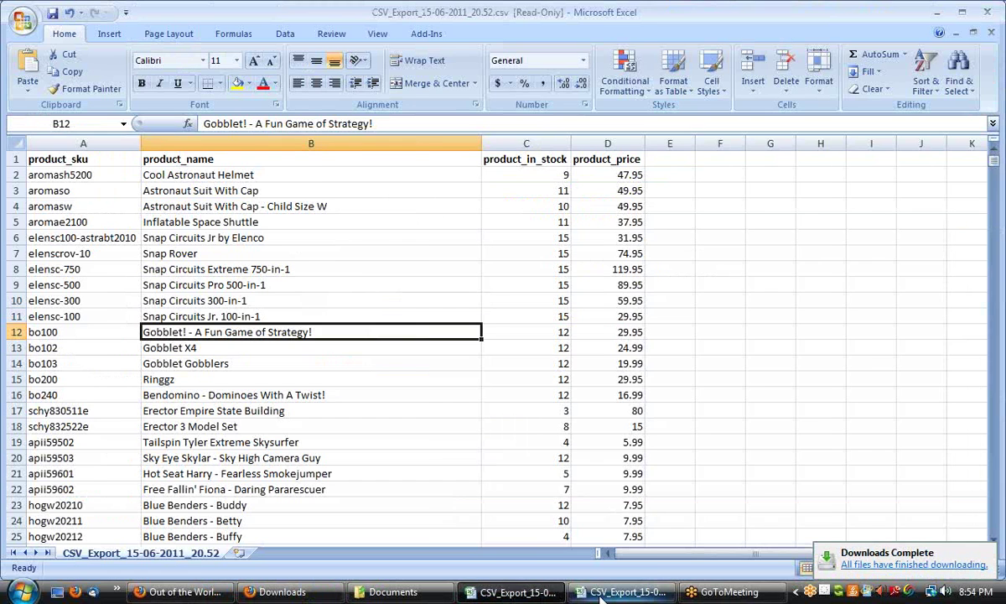
pyautogui.click(602, 595)
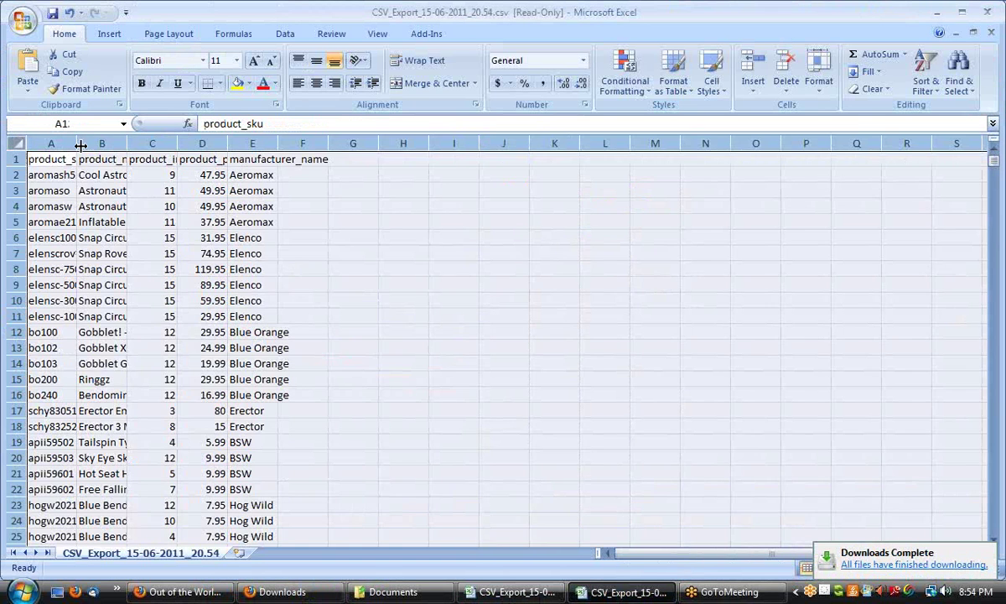
pyautogui.doubleClick(81, 145)
pyautogui.click(15, 159)
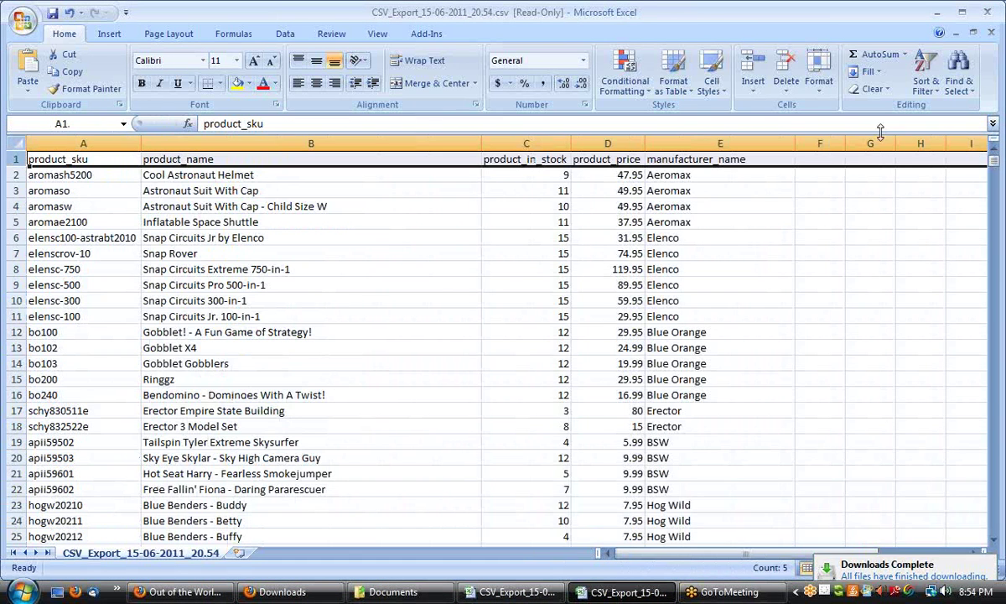
pyautogui.click(694, 161)
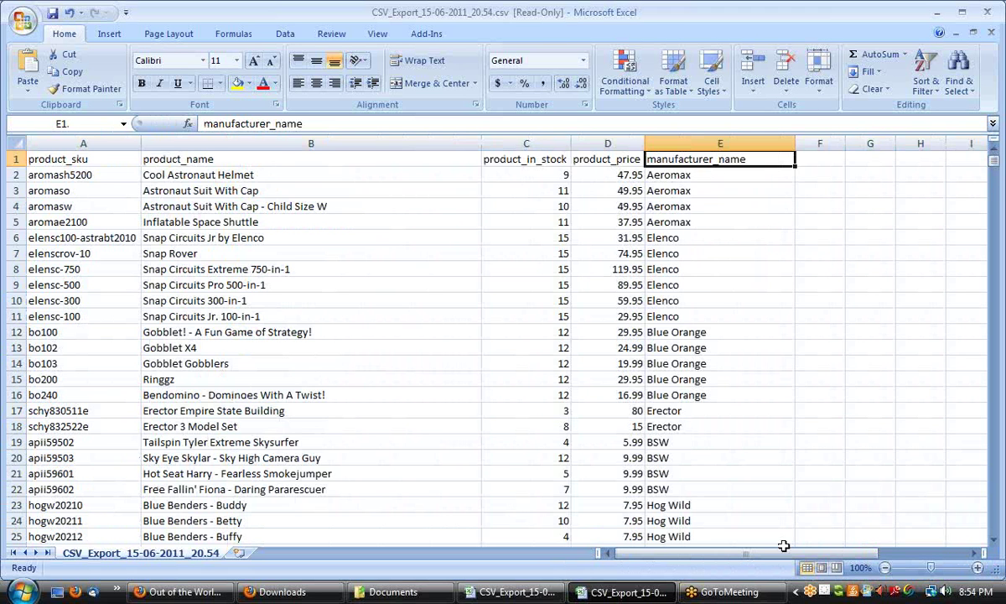
pyautogui.scroll(-4, 717, 386)
pyautogui.scroll(4, 719, 393)
# - Return to STN Administration and reveal the additional upload options, noting 'Use column headers as configuration'
pyautogui.click(184, 592)
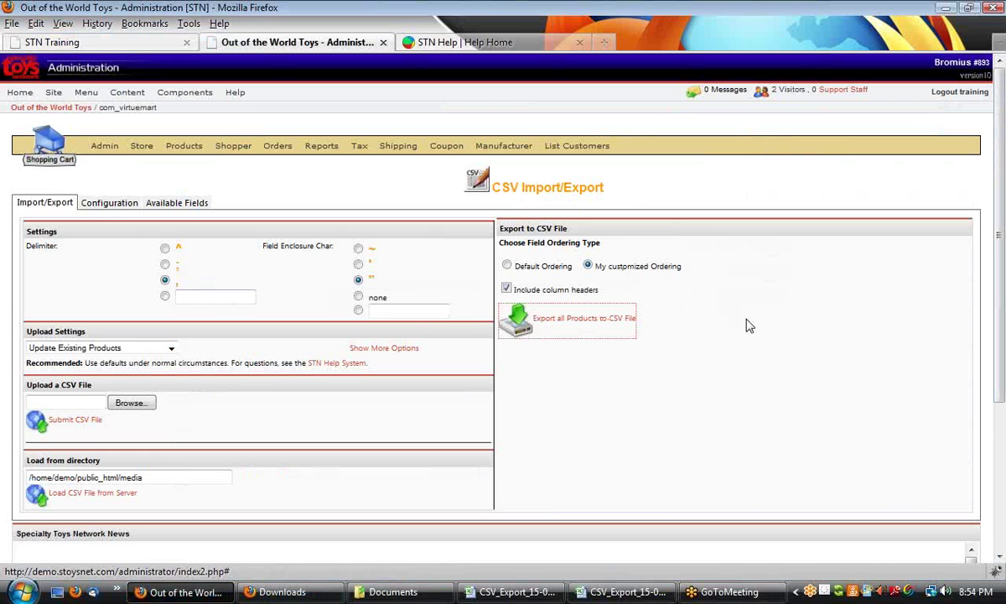
pyautogui.click(404, 358)
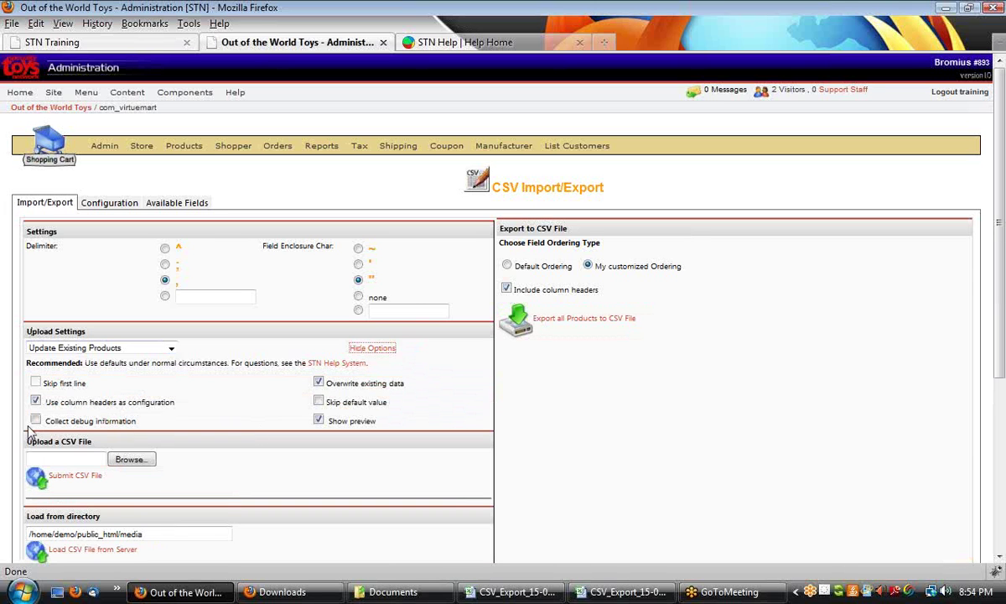
pyautogui.moveTo(176, 403); pyautogui.dragTo(45, 408)
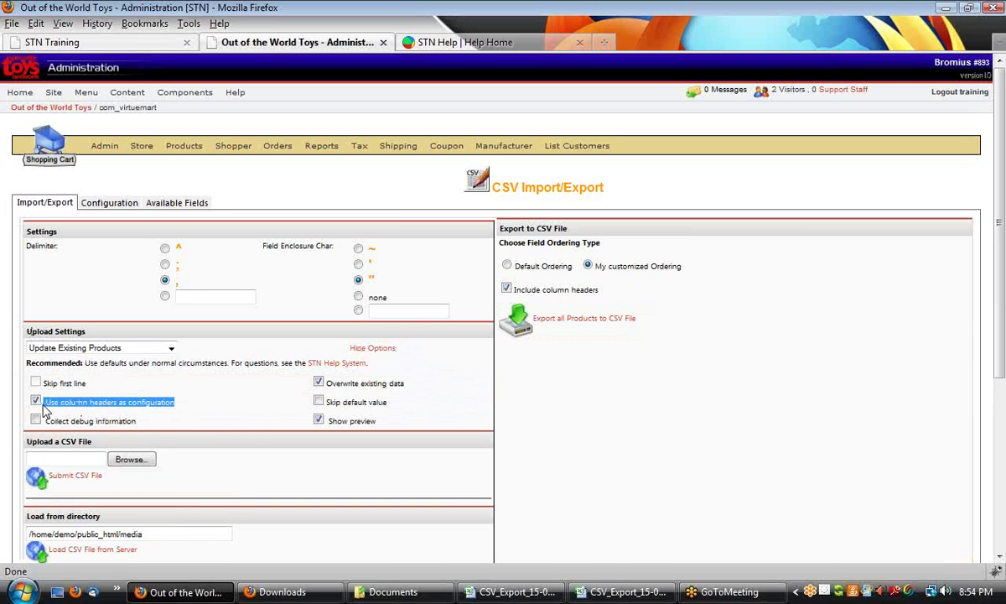
pyautogui.click(252, 412)
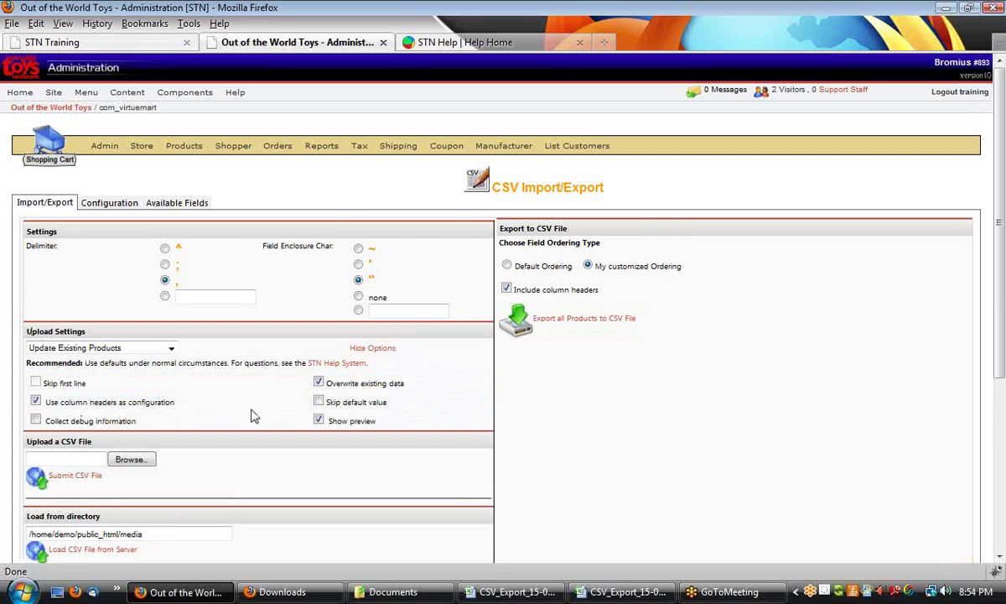
# - Check the five-field configuration table twice, ending on the Import/Export settings
pyautogui.click(109, 202)
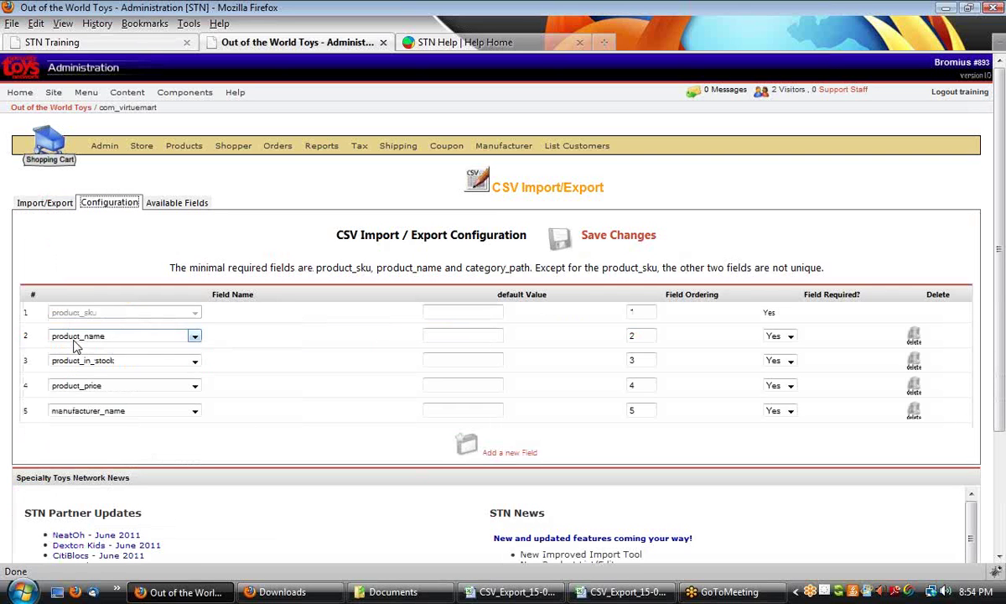
pyautogui.click(46, 204)
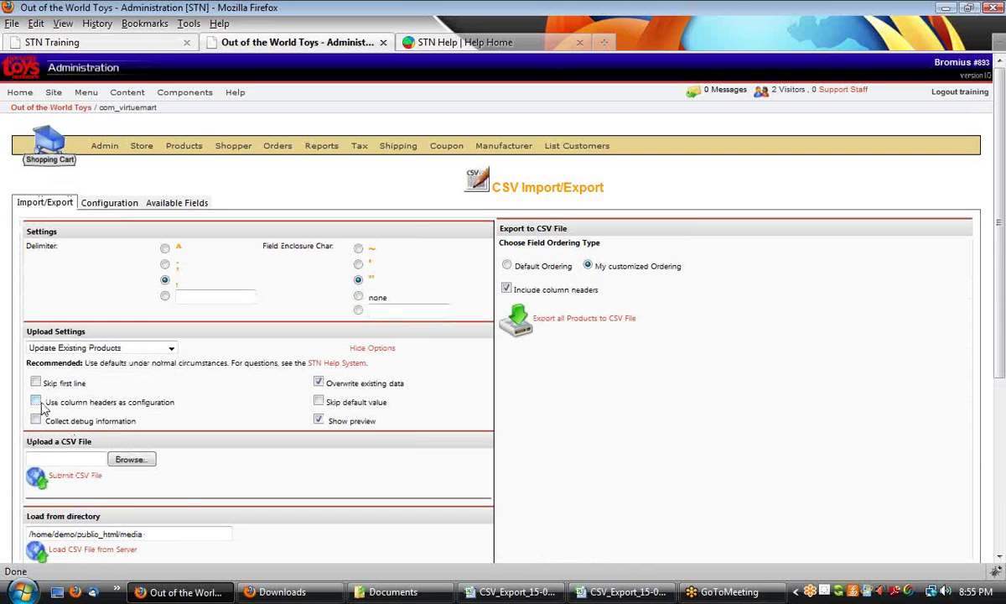
pyautogui.click(108, 202)
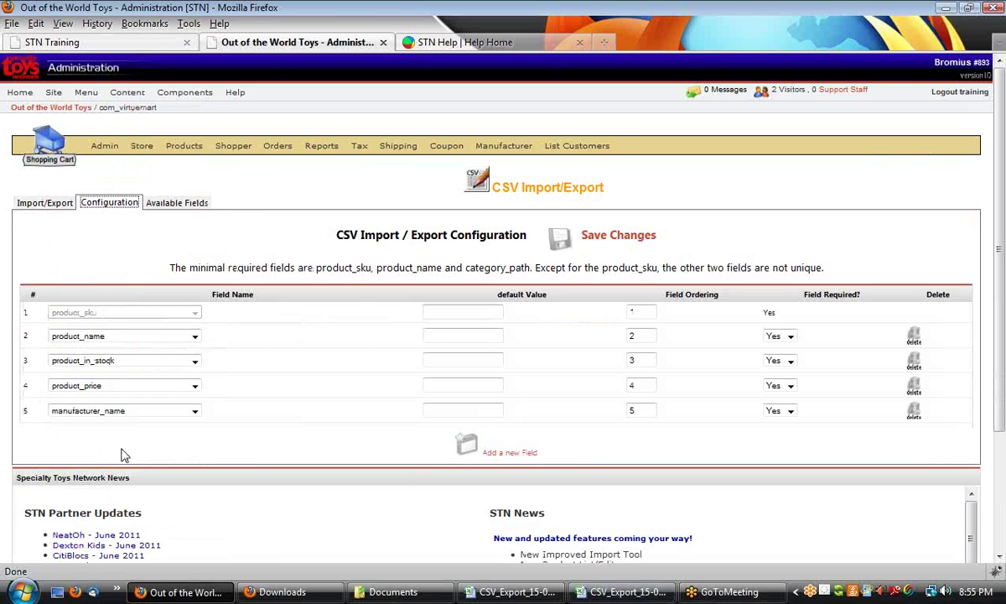
pyautogui.click(42, 201)
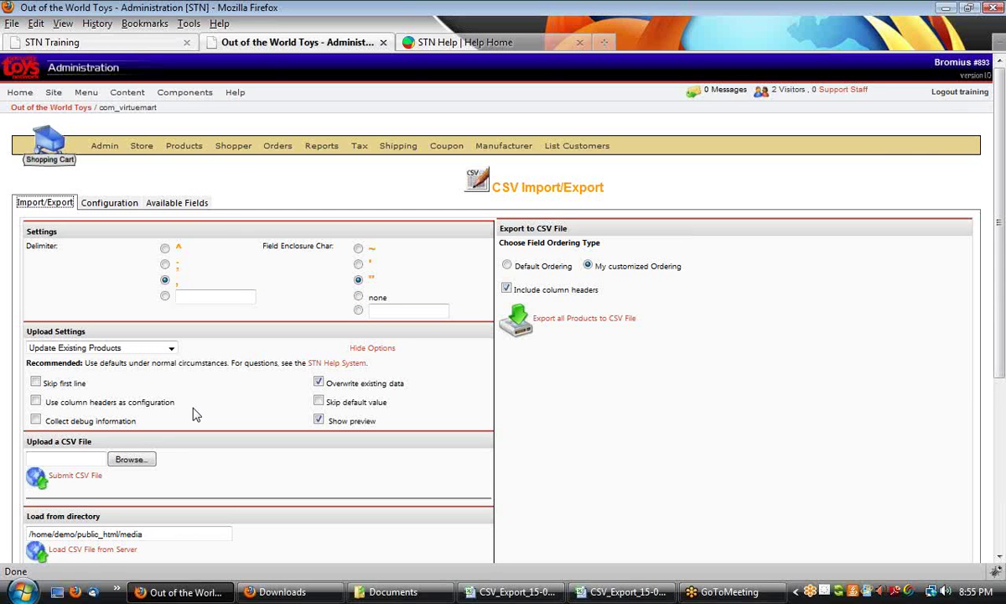
# - Enable 'Use column headers as configuration' and choose the ^ delimiter and ~ field enclosure
pyautogui.click(198, 378)
pyautogui.click(38, 402)
pyautogui.click(165, 248)
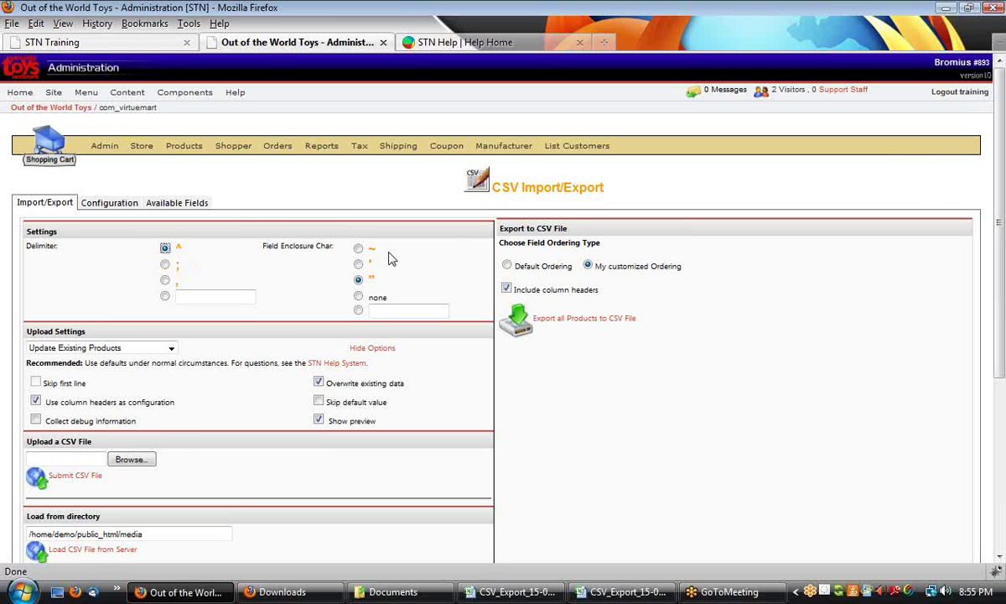
pyautogui.click(359, 250)
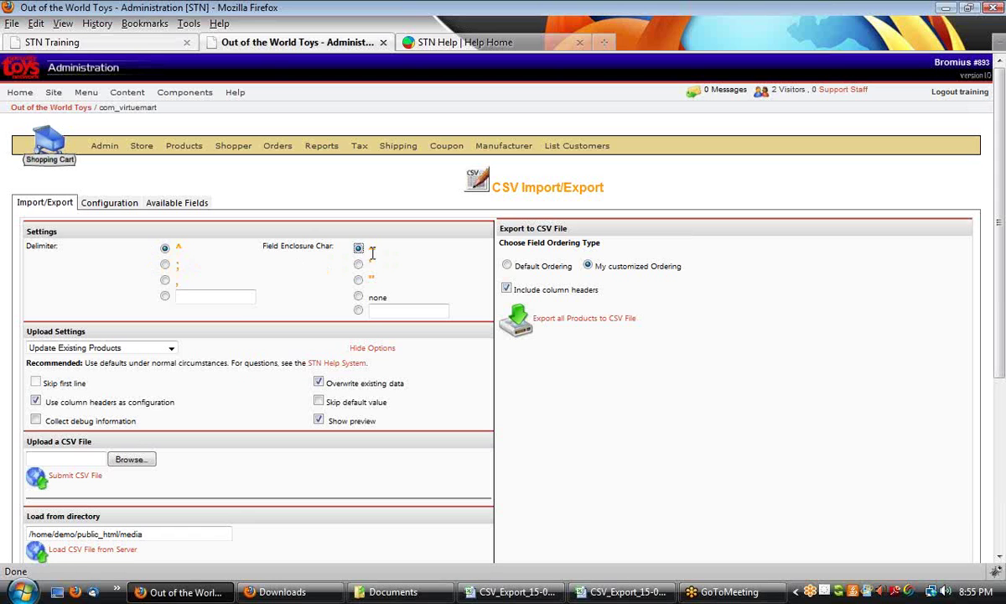
pyautogui.doubleClick(177, 281)
pyautogui.doubleClick(369, 280)
pyautogui.click(207, 274)
# - Try the custom delimiter and enclosure boxes, clear both values, and restore the ^ delimiter
pyautogui.click(164, 295)
pyautogui.click(193, 297)
pyautogui.click(405, 307)
pyautogui.moveTo(207, 297); pyautogui.dragTo(149, 297)
pyautogui.press('BackSpace')
pyautogui.click(394, 311)
pyautogui.press('BackSpace')
pyautogui.press('BackSpace')
pyautogui.click(165, 249)
# - Open the Available Fields documentation and highlight its introductory sentence
pyautogui.click(178, 202)
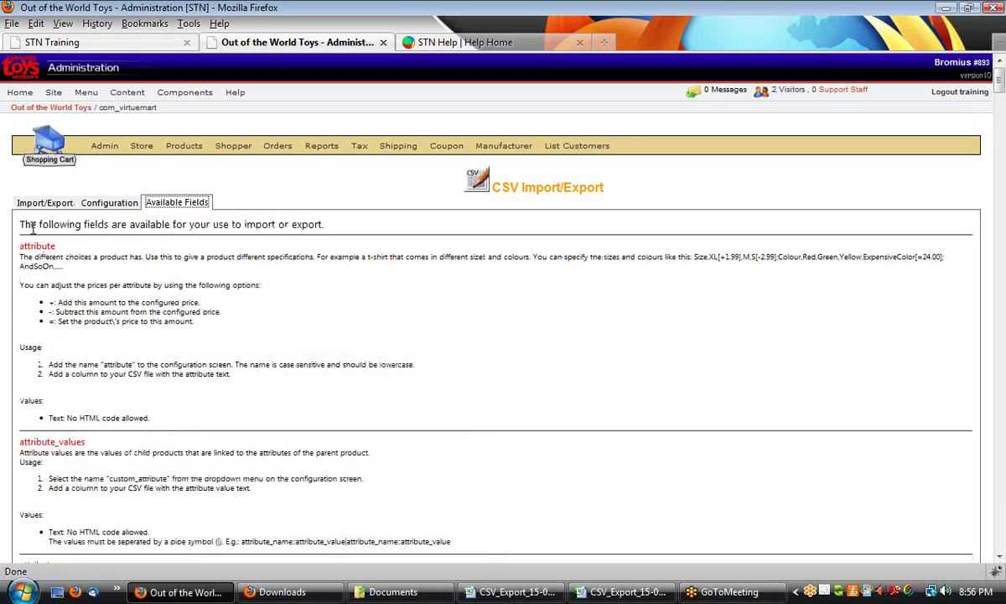
pyautogui.moveTo(19, 223); pyautogui.dragTo(349, 224)
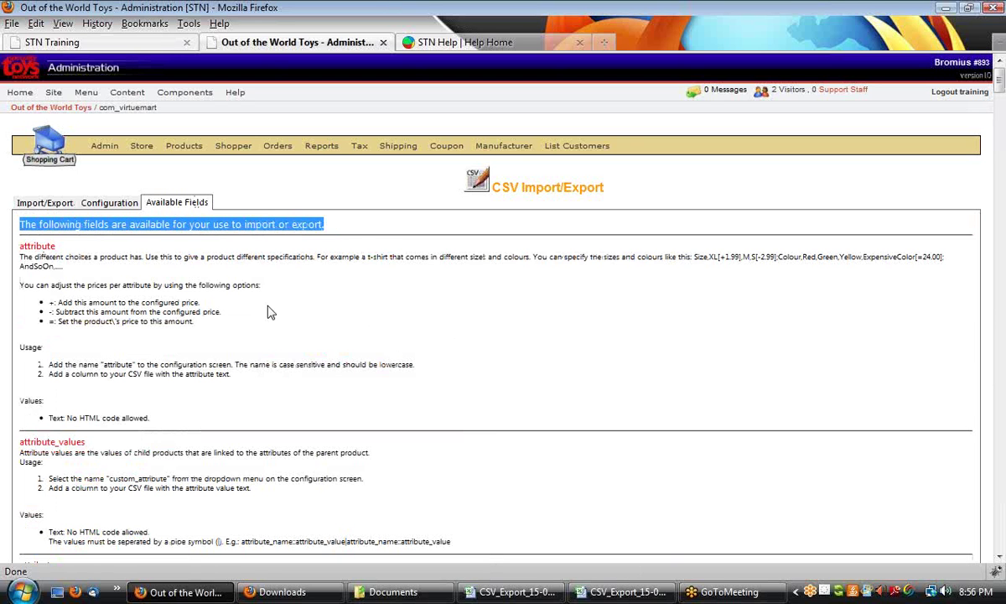
pyautogui.scroll(-3, 114, 307)
pyautogui.scroll(-14, 117, 312)
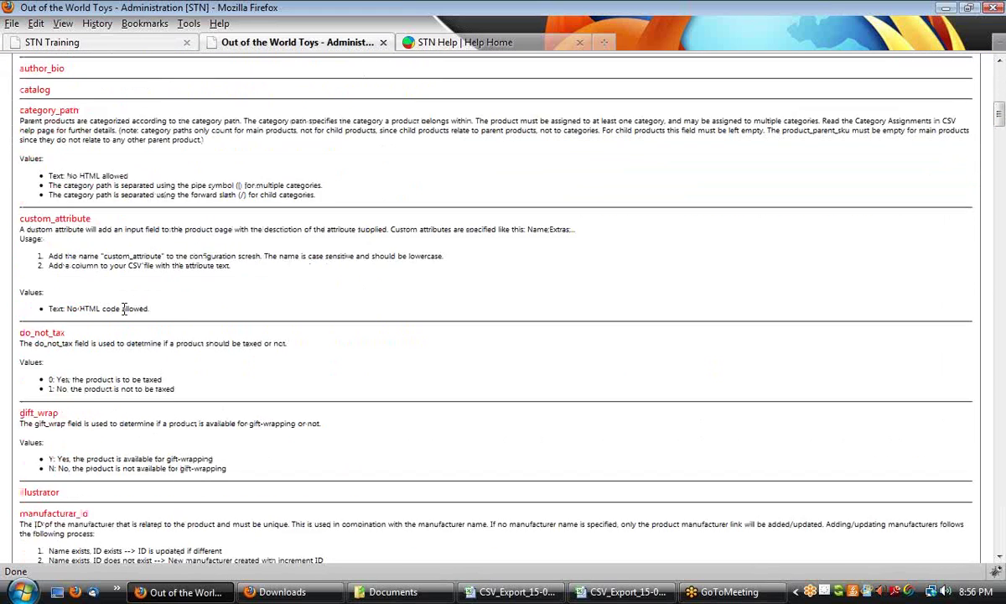
pyautogui.scroll(10, 126, 315)
pyautogui.scroll(8, 126, 315)
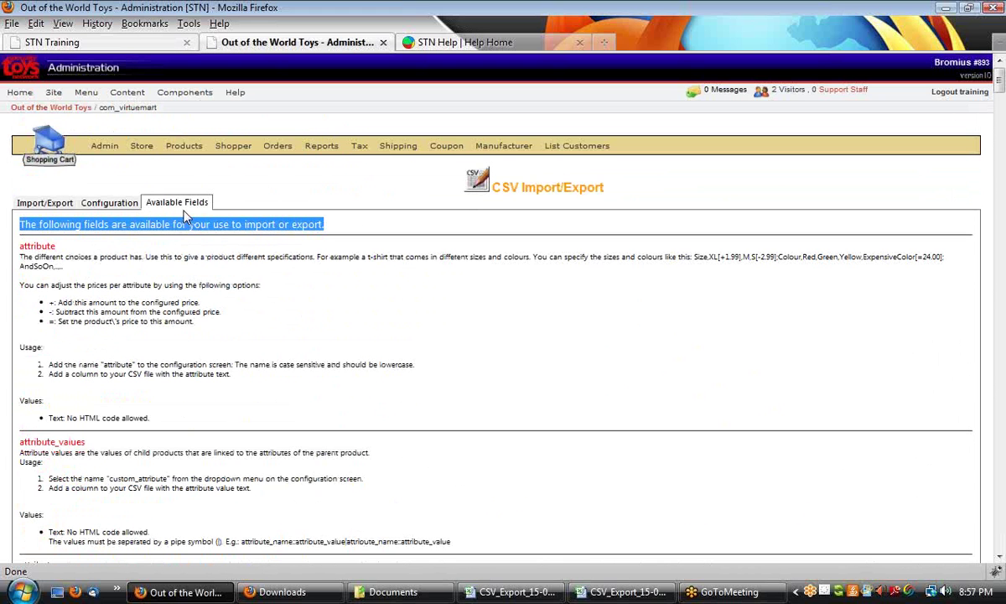
pyautogui.click(22, 239)
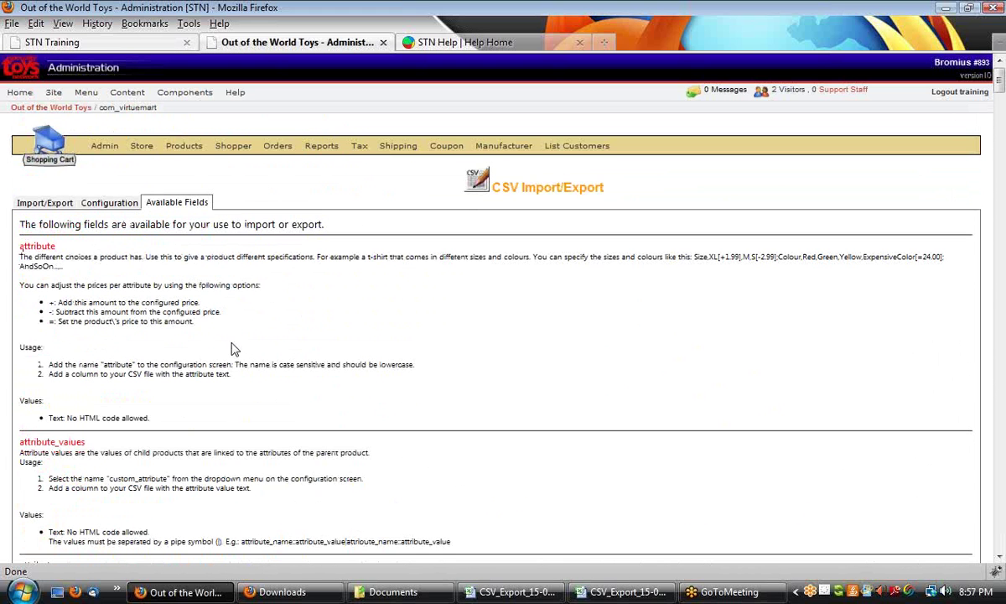
# - Scroll down the field descriptions and highlight the manufacturer_id usage steps
pyautogui.scroll(-2, 298, 440)
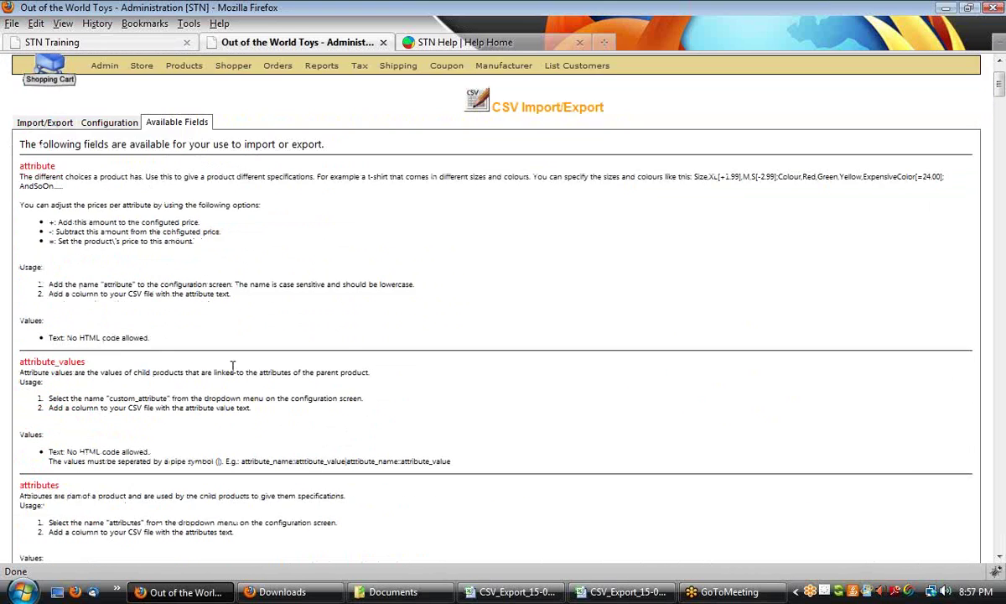
pyautogui.scroll(-3, 311, 450)
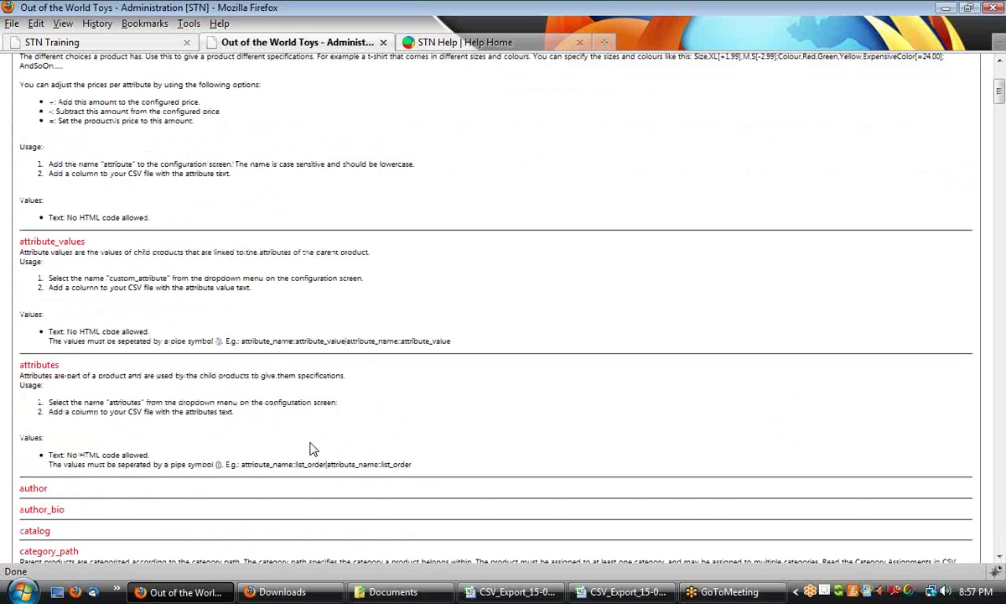
pyautogui.scroll(-10, 310, 451)
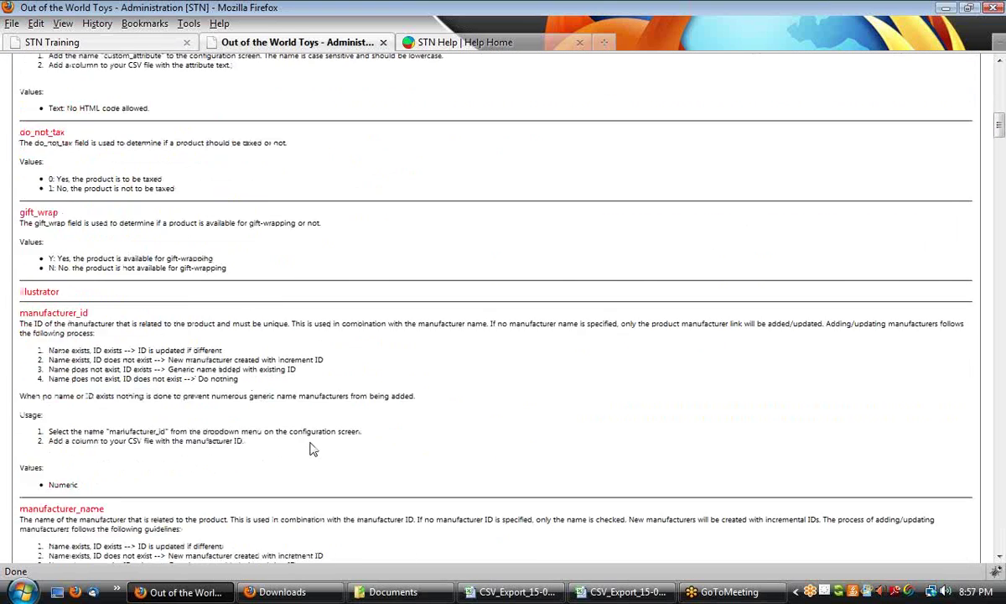
pyautogui.scroll(-2, 310, 450)
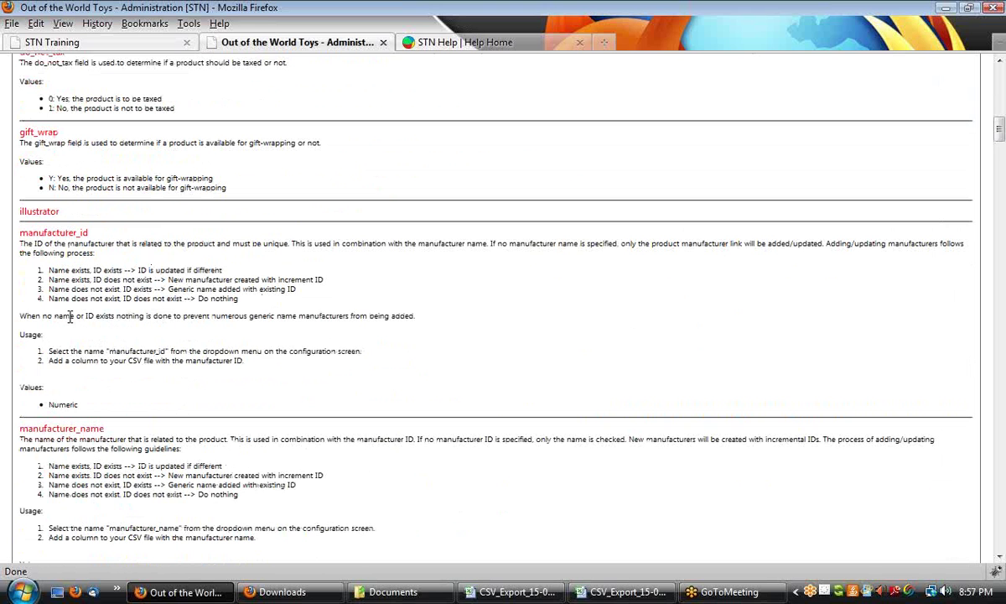
pyautogui.moveTo(42, 351); pyautogui.dragTo(272, 367)
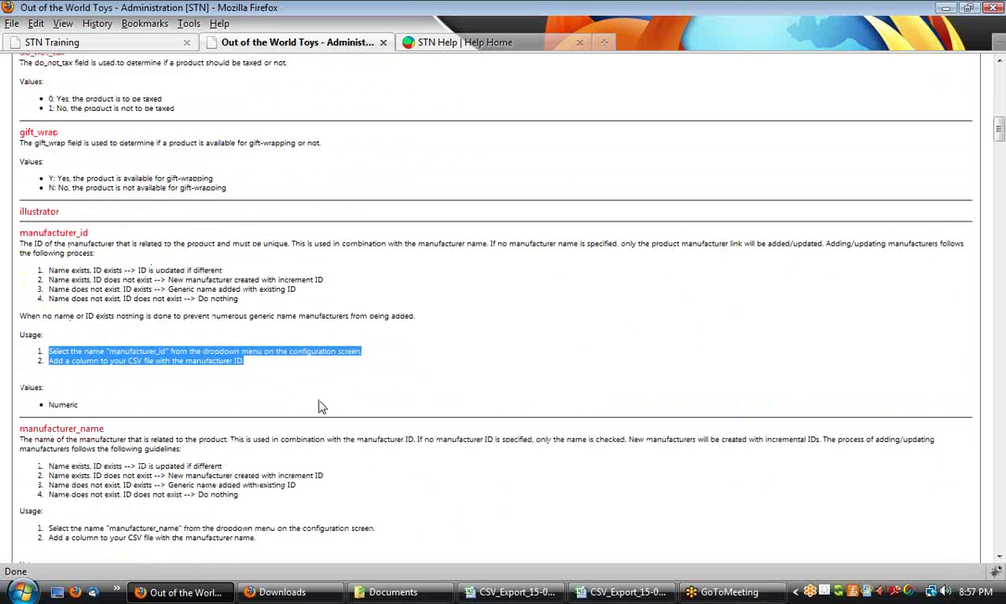
pyautogui.click(304, 390)
pyautogui.scroll(-3, 307, 394)
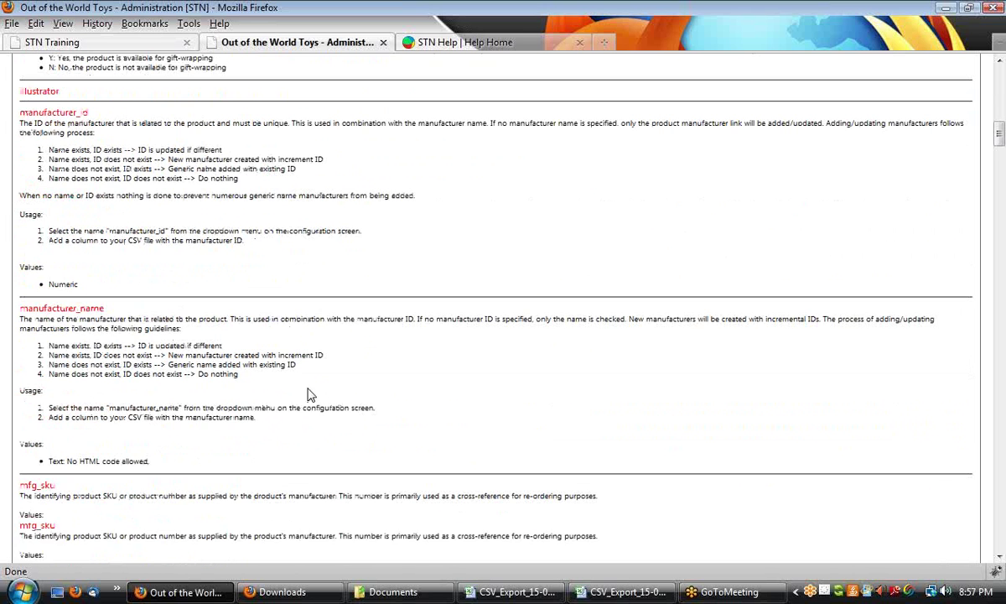
pyautogui.moveTo(257, 416); pyautogui.dragTo(94, 418)
# - Highlight the age examples '1 = Ages 0-1' and '3,4,5,6', then scroll back toward the top
pyautogui.scroll(-4, 287, 436)
pyautogui.scroll(-12, 285, 440)
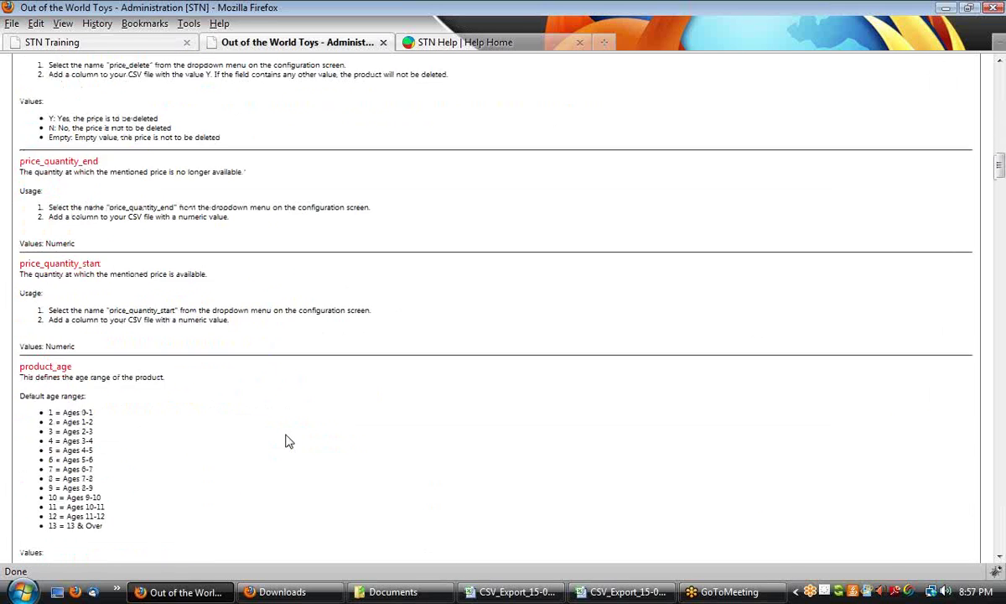
pyautogui.scroll(-2, 285, 440)
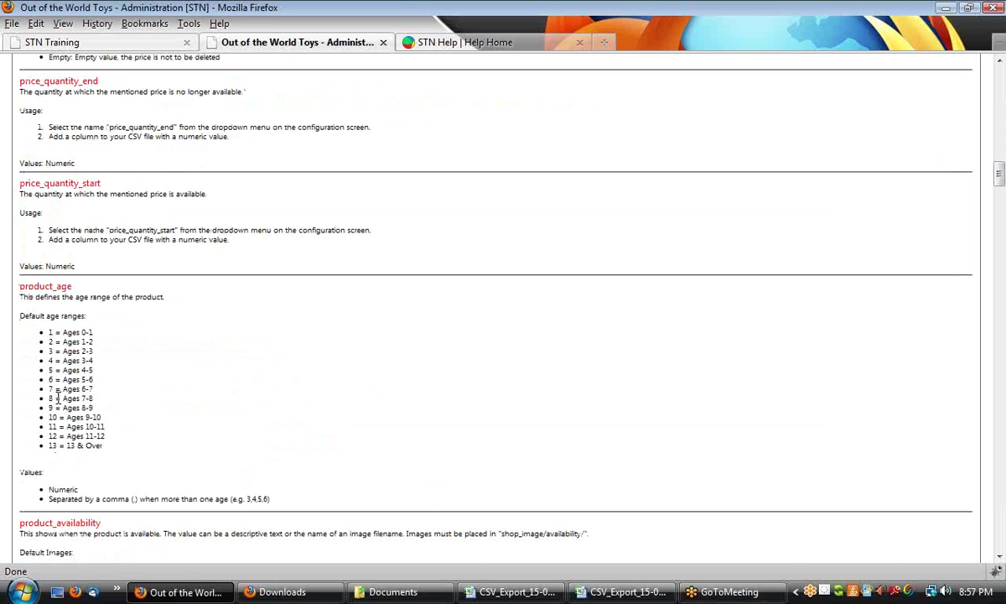
pyautogui.moveTo(49, 332); pyautogui.dragTo(109, 342)
pyautogui.moveTo(270, 499); pyautogui.dragTo(242, 501)
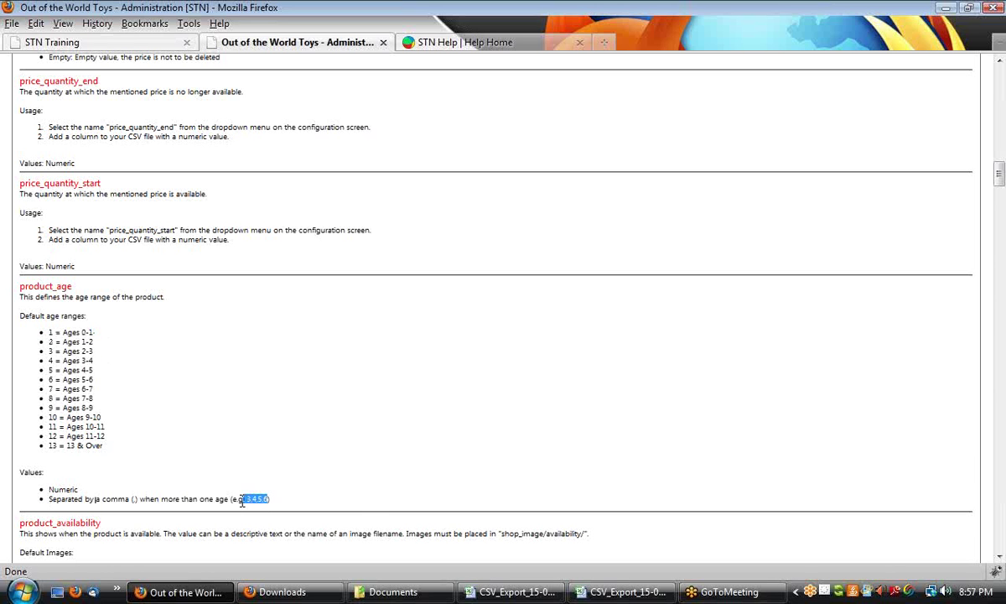
pyautogui.click(298, 504)
pyautogui.scroll(10, 335, 503)
pyautogui.scroll(15, 343, 451)
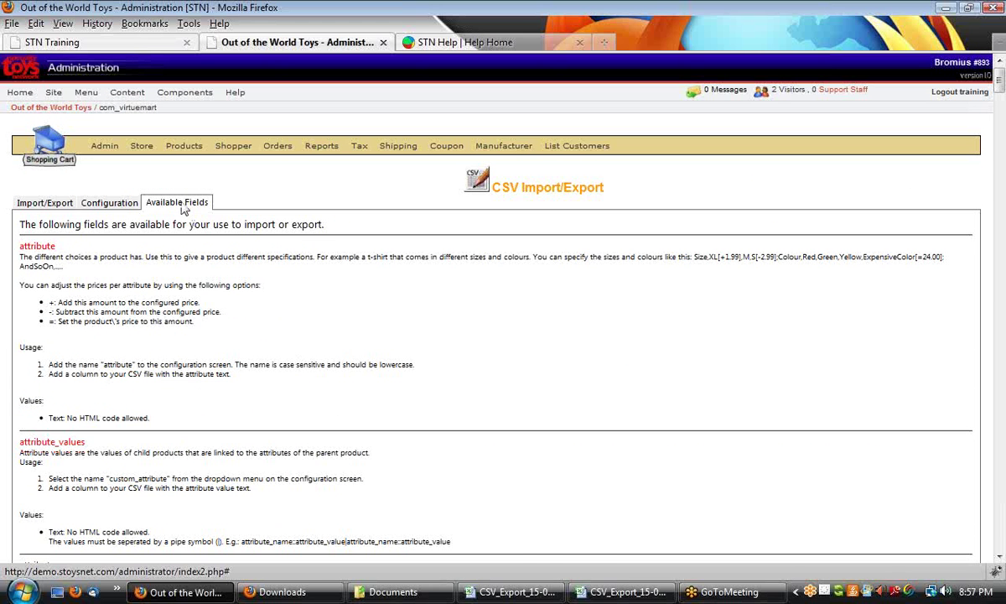
# - Glance at the field configuration table, then return to the ^ / ~ Import/Export settings
pyautogui.click(109, 203)
pyautogui.click(44, 203)
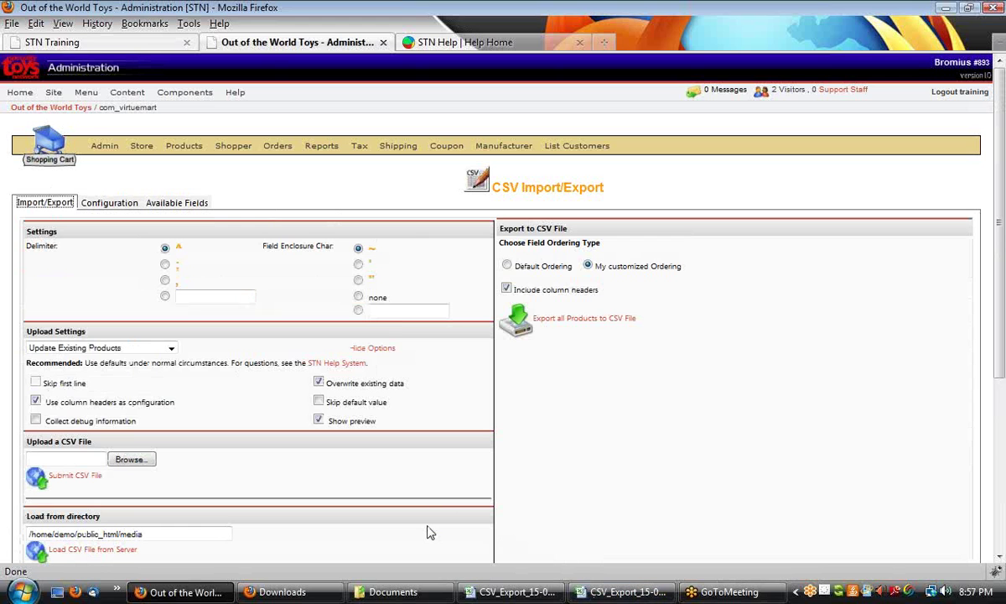